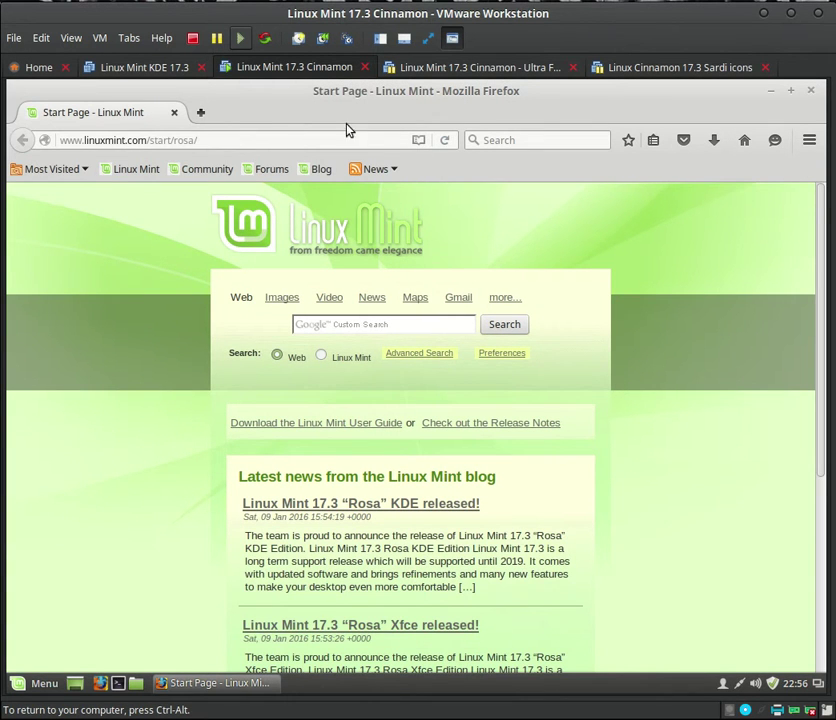
- Search from the Firefox address bar for the author's GitHub profile
left_click_drag(244, 140, 27, 141)
type("github")
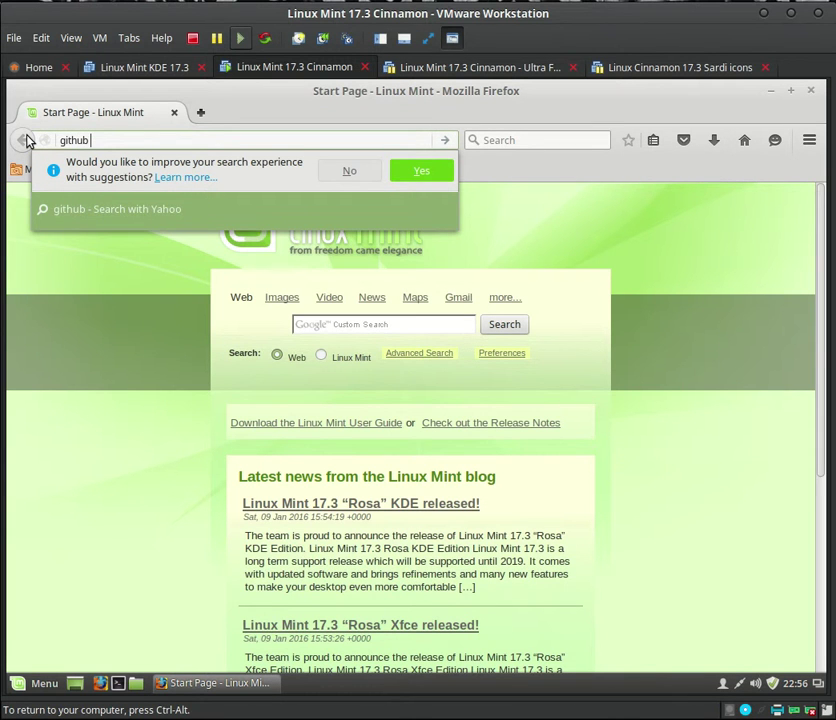
type(" erik dubois")
key("Return")
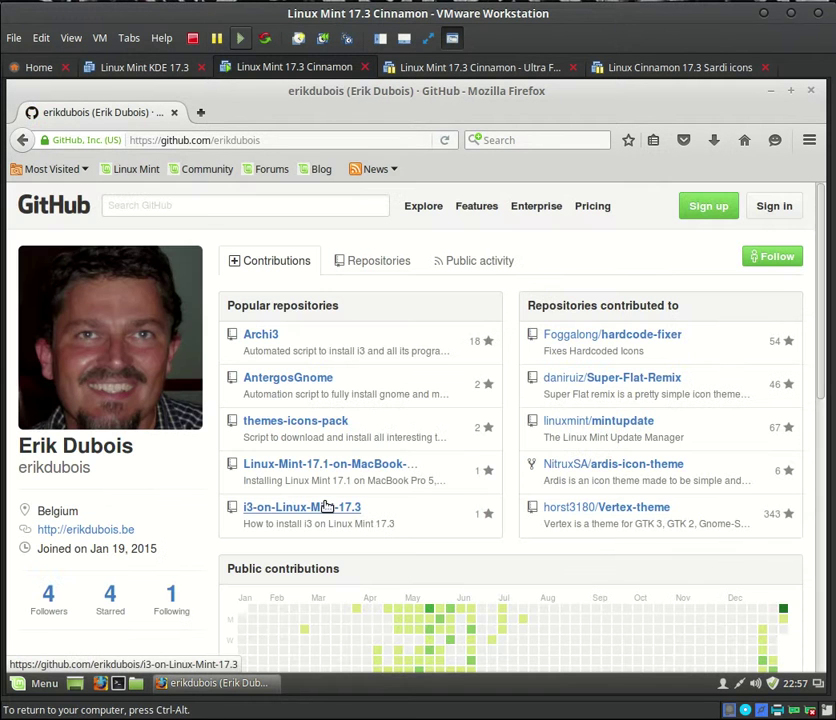
- Open the profile's repositories list and go to the Ultimate-Linux-Mint-17.3 repository
left_click(376, 262)
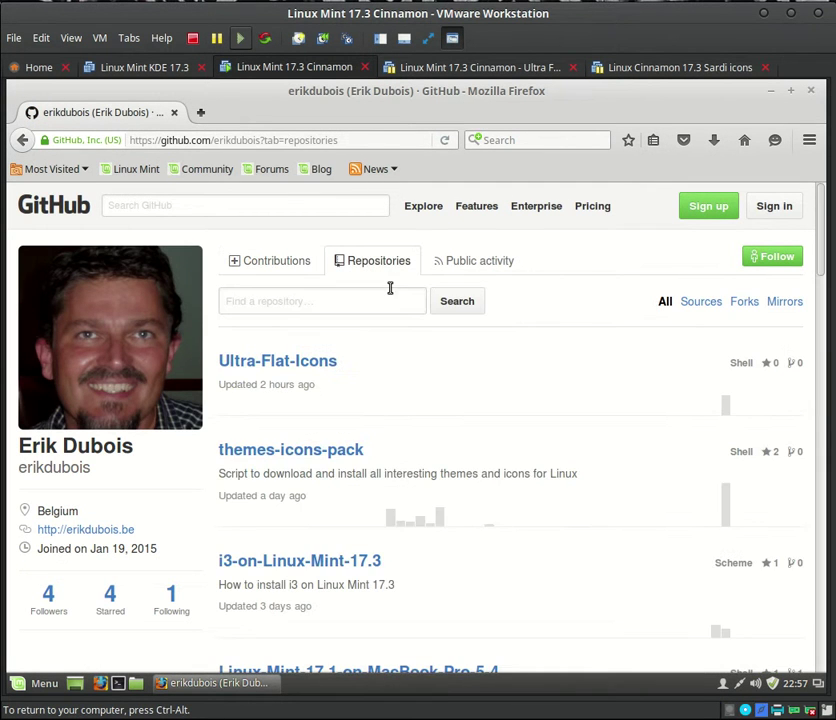
scroll(513, 444, "down", 5)
scroll(514, 444, "down", 2)
scroll(485, 453, "down", 8)
scroll(288, 507, "down", 1)
scroll(297, 485, "up", 5)
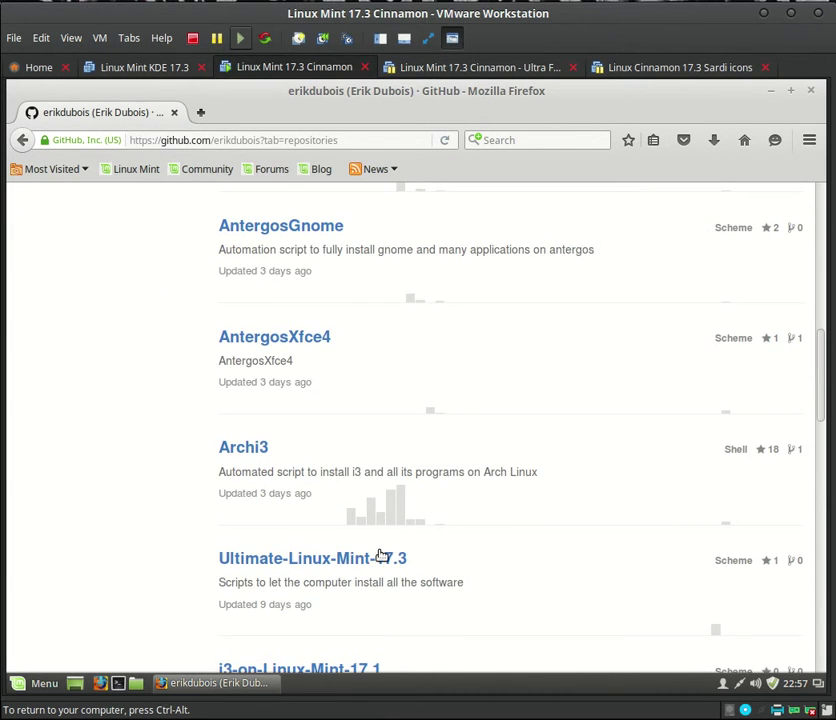
left_click(376, 562)
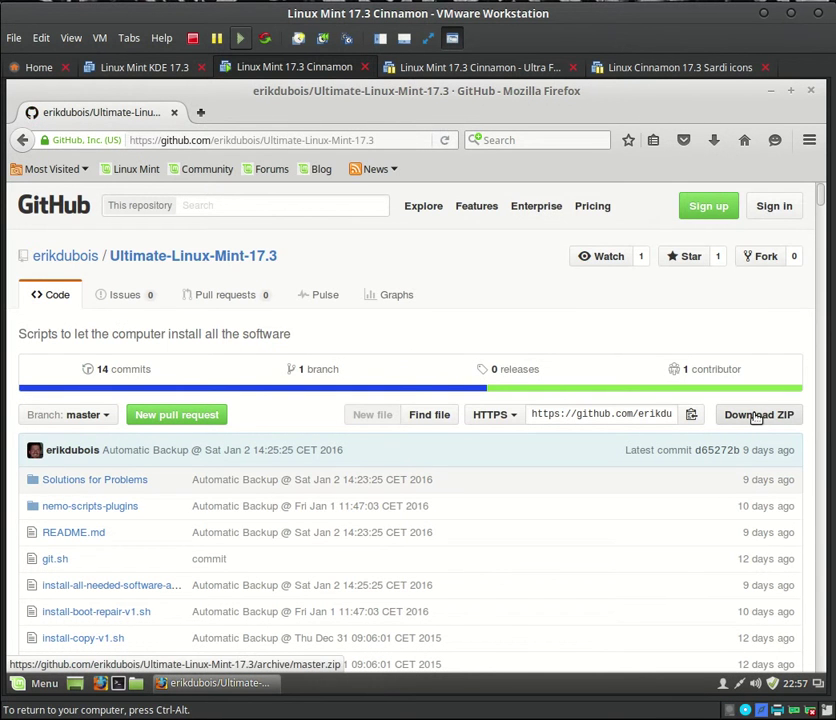
- Download the repository ZIP, always saving files automatically, and open its Downloads folder
left_click(757, 416)
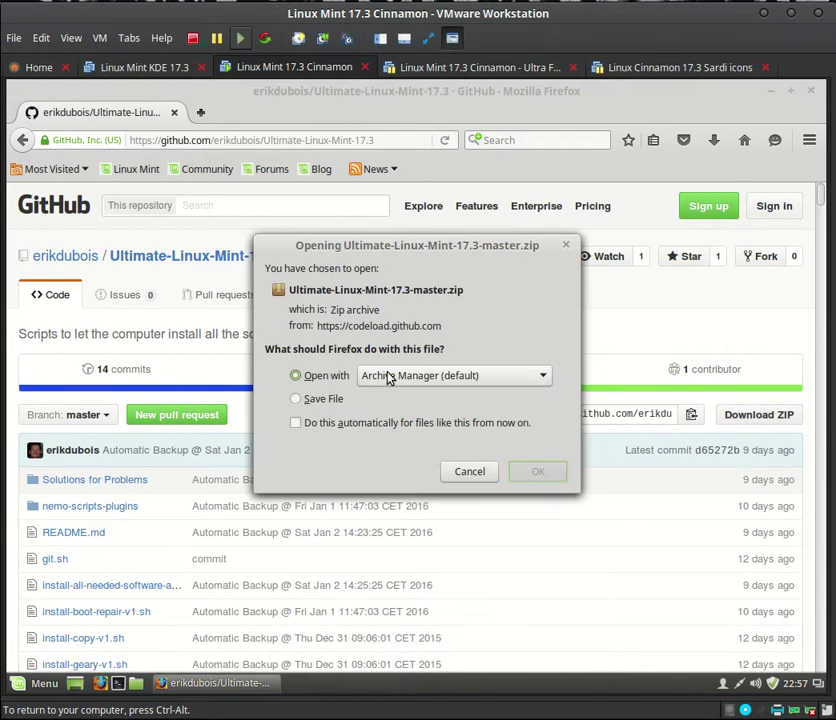
left_click(322, 401)
left_click(296, 424)
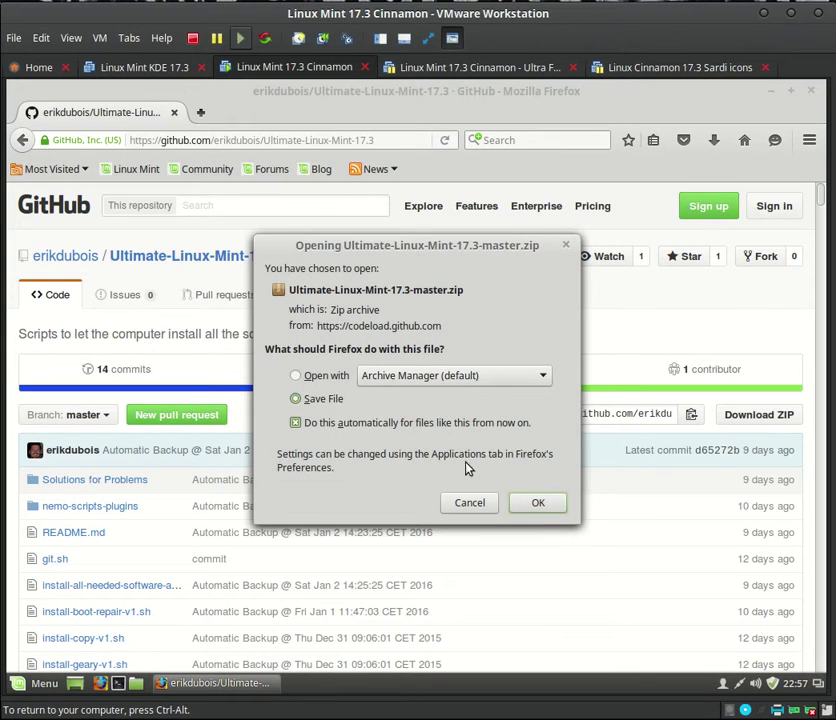
left_click(541, 502)
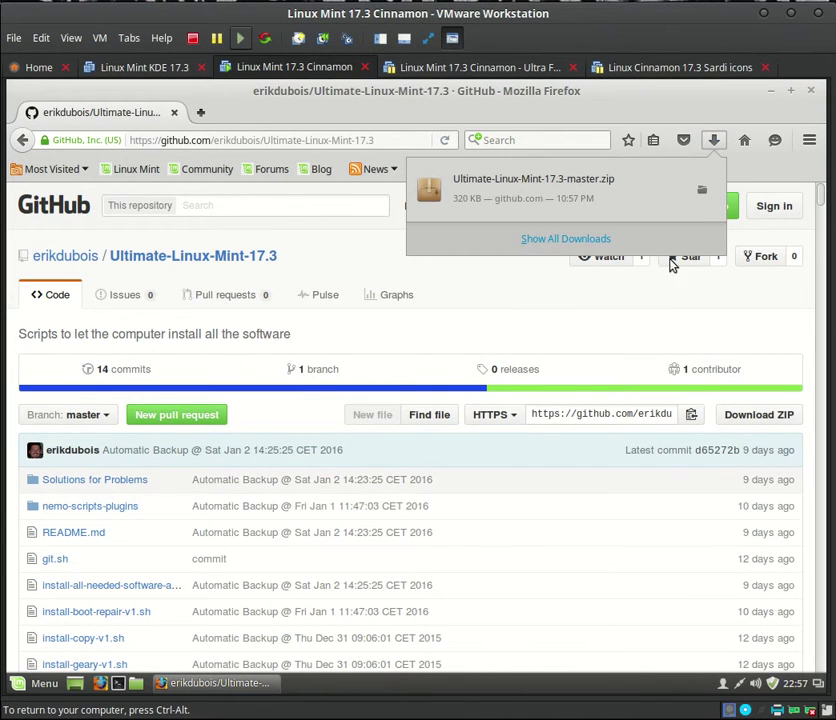
left_click(701, 191)
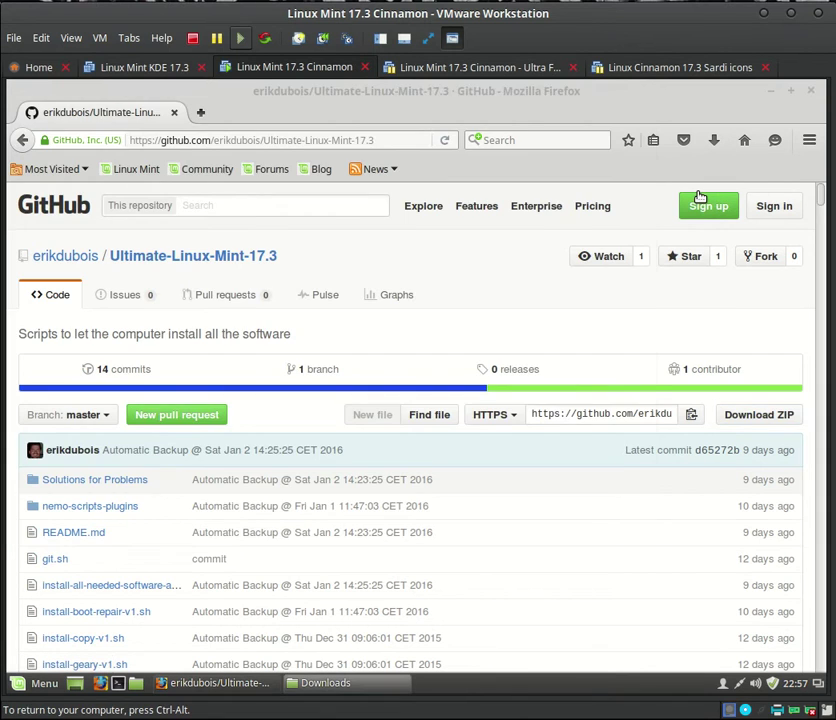
- Extract the zip here and open the extracted folder maximized in List view
right_click(203, 197)
left_click(295, 436)
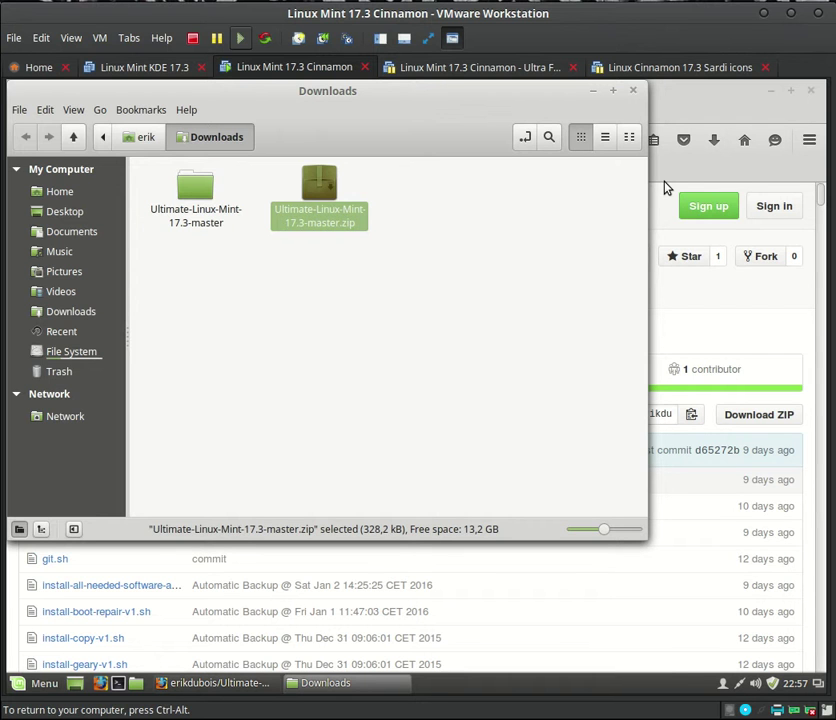
double_click(200, 190)
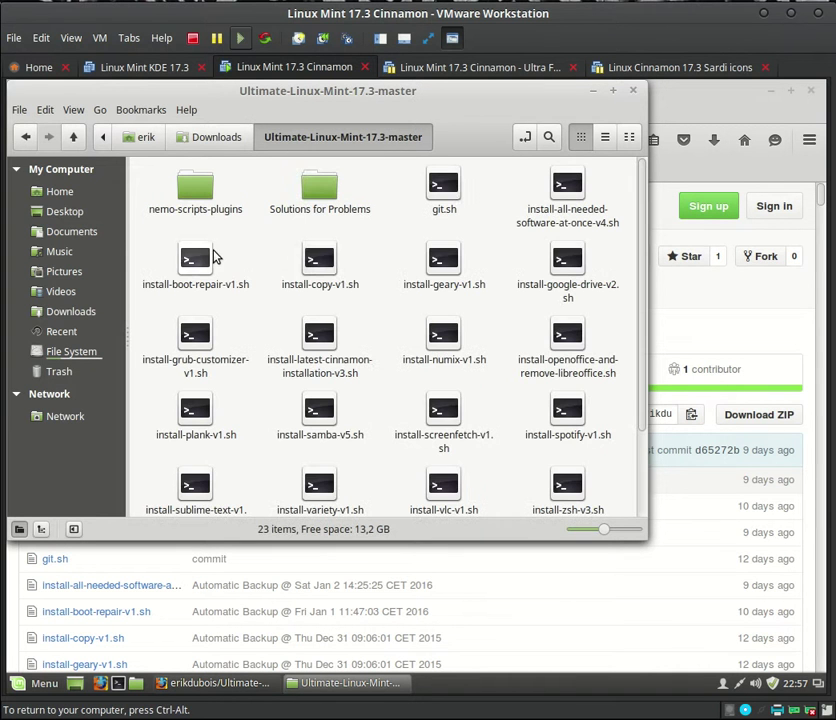
left_click(613, 92)
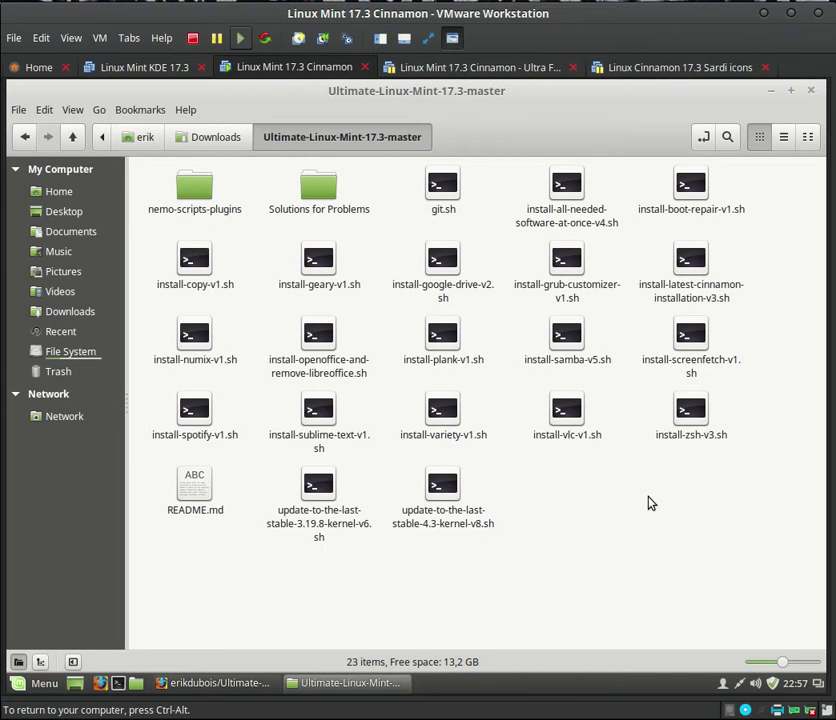
left_click(783, 136)
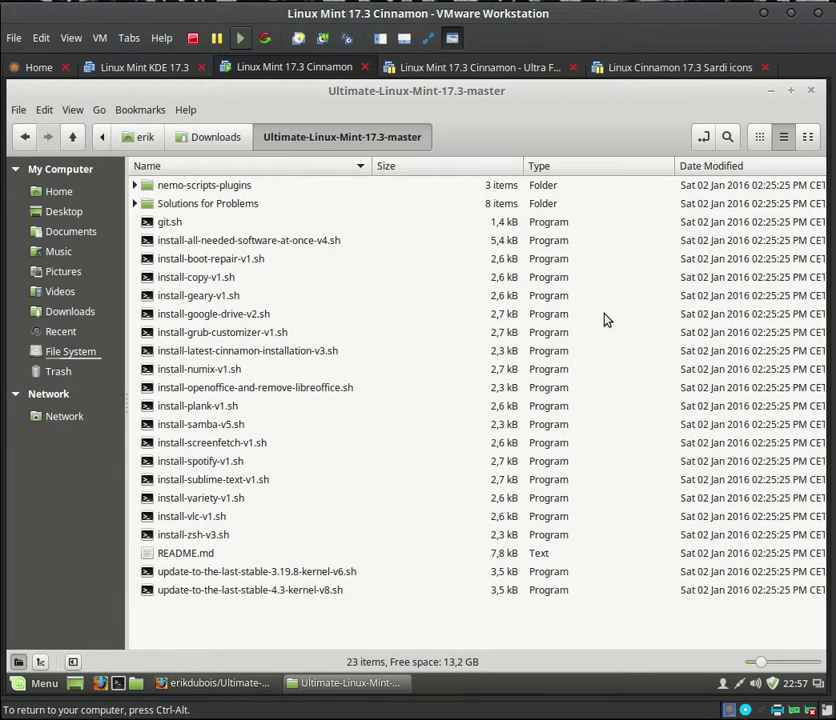
- Expand and collapse the Solutions for Problems and nemo-scripts-plugins subfolders to peek inside
left_click(165, 205)
left_click(136, 204)
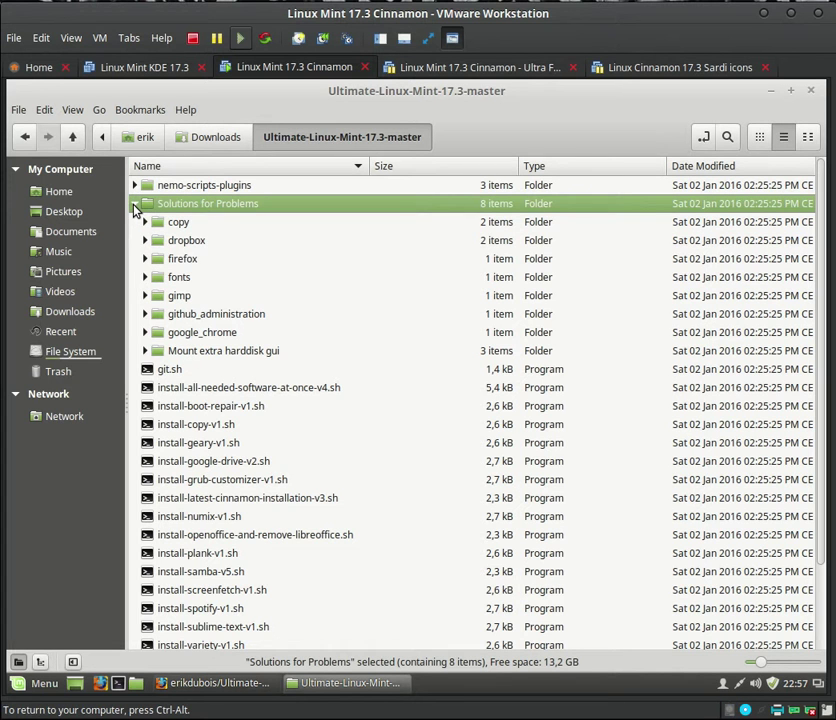
left_click(136, 204)
left_click(135, 186)
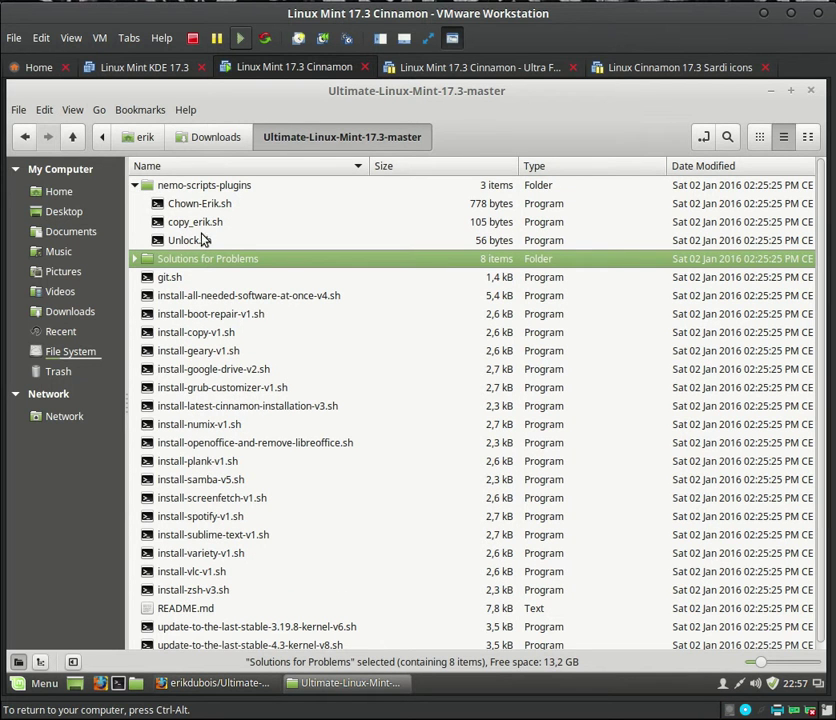
left_click(135, 186)
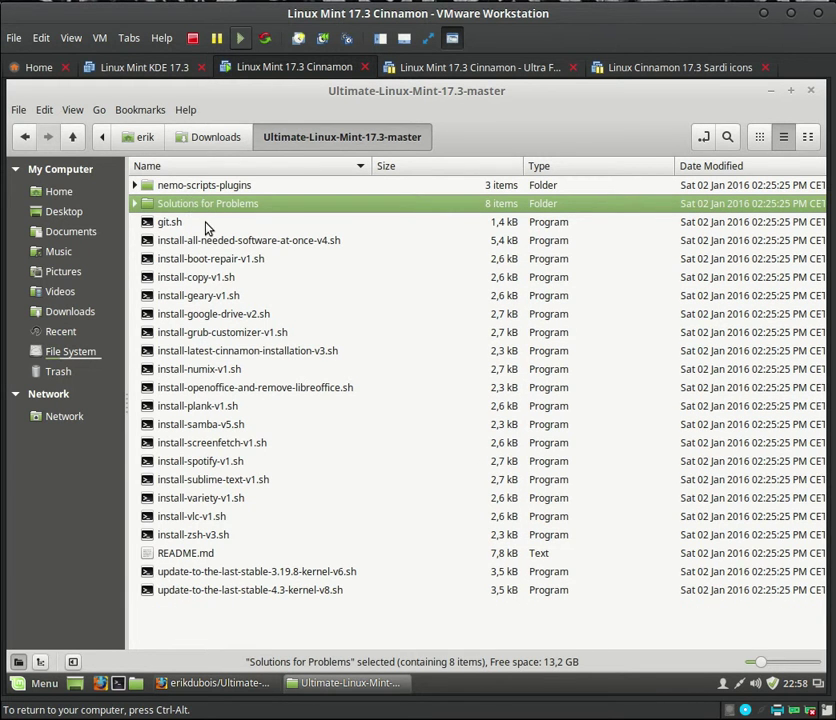
- Look over the install and kernel scripts, ending on install-all-needed-software-at-once-v4.sh
left_click(224, 241)
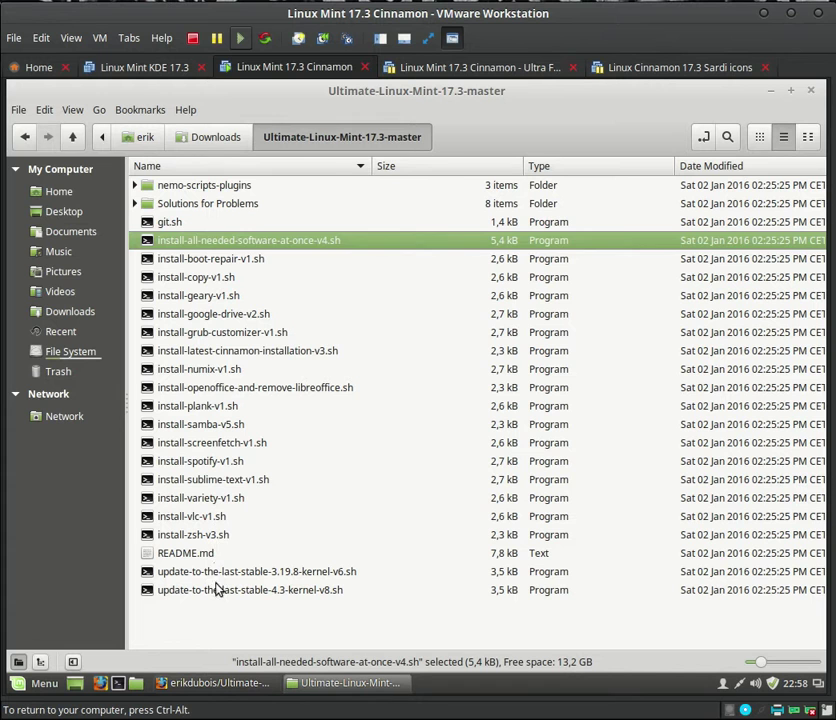
left_click(213, 538)
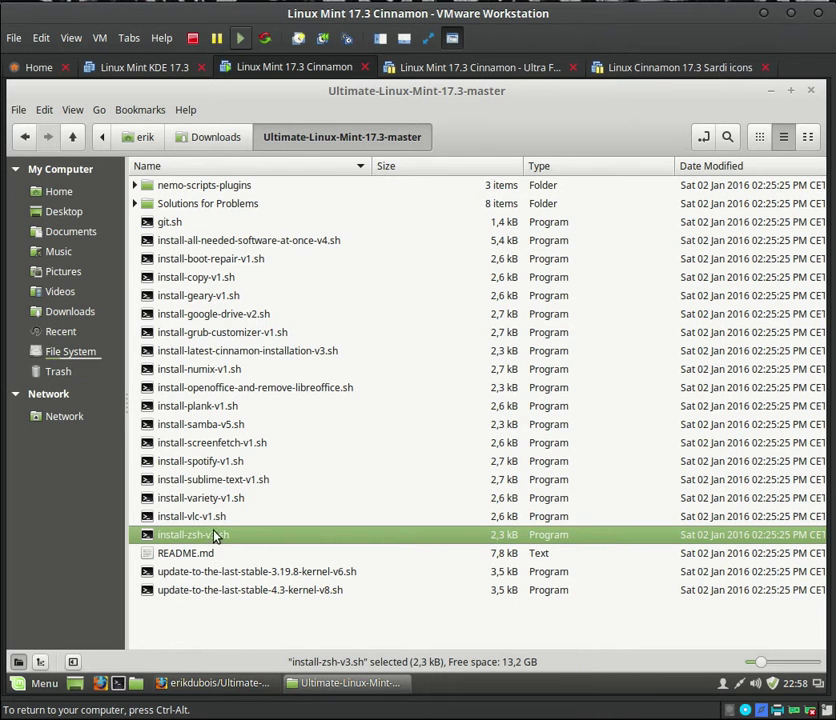
key("Up")
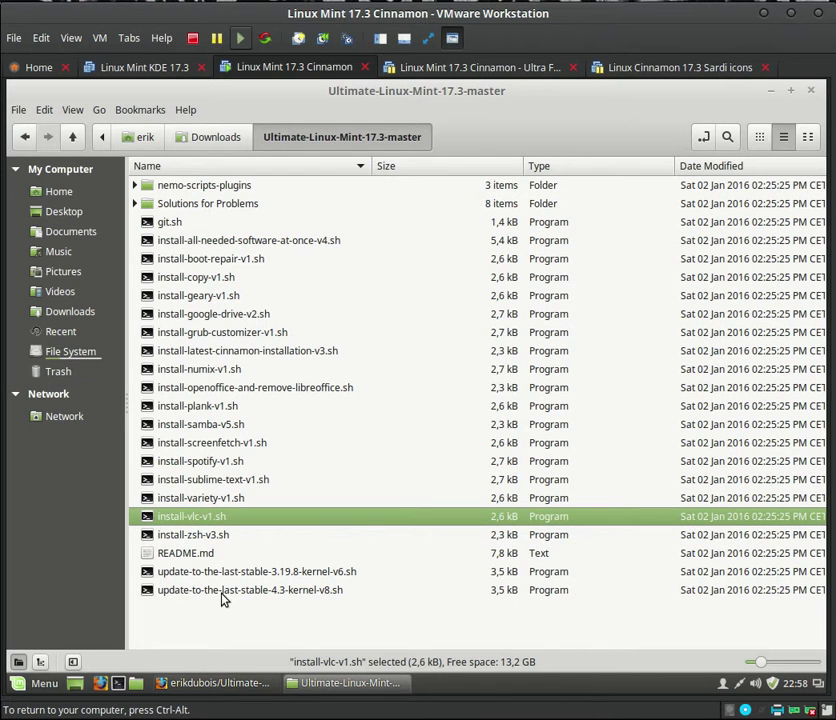
left_click(220, 595)
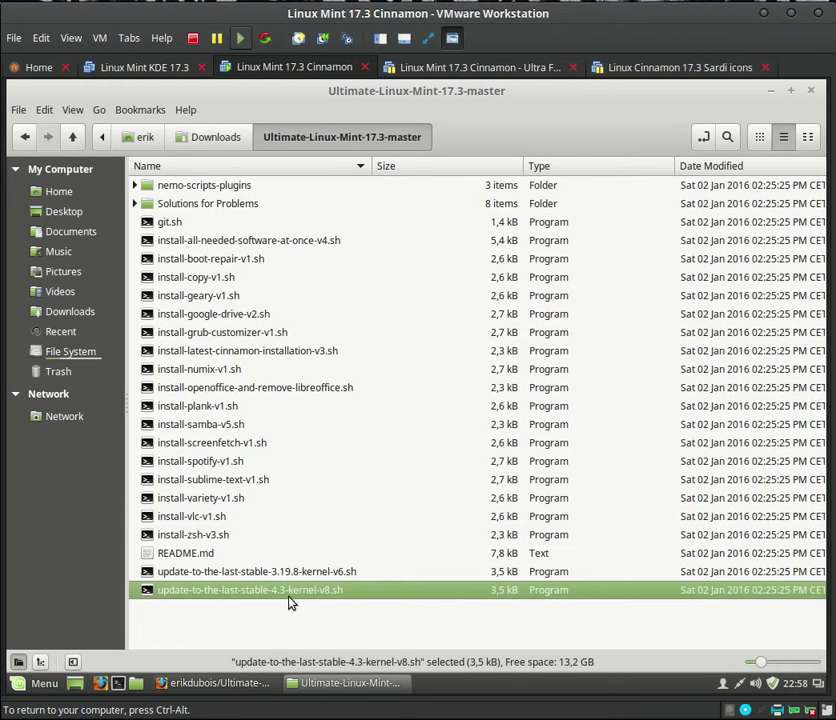
left_click(302, 571)
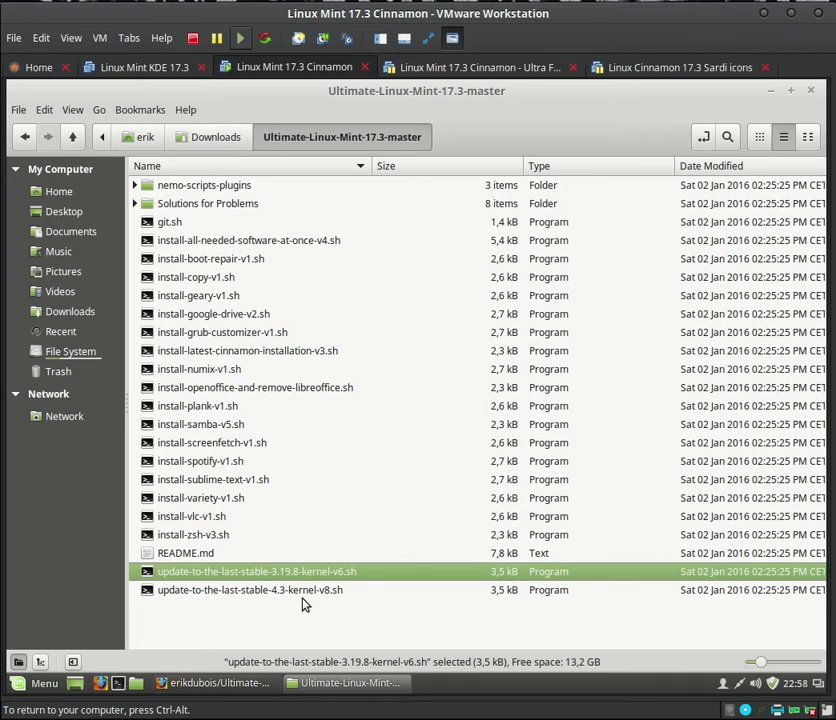
left_click(283, 242)
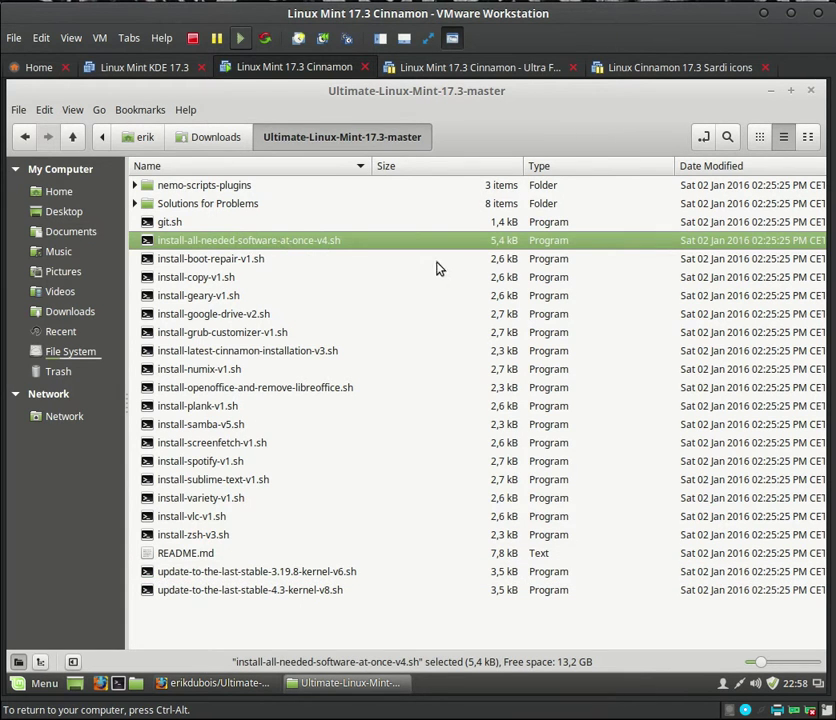
- Open a terminal in the extracted Ultimate-Linux-Mint-17.3-master folder
right_click(438, 295)
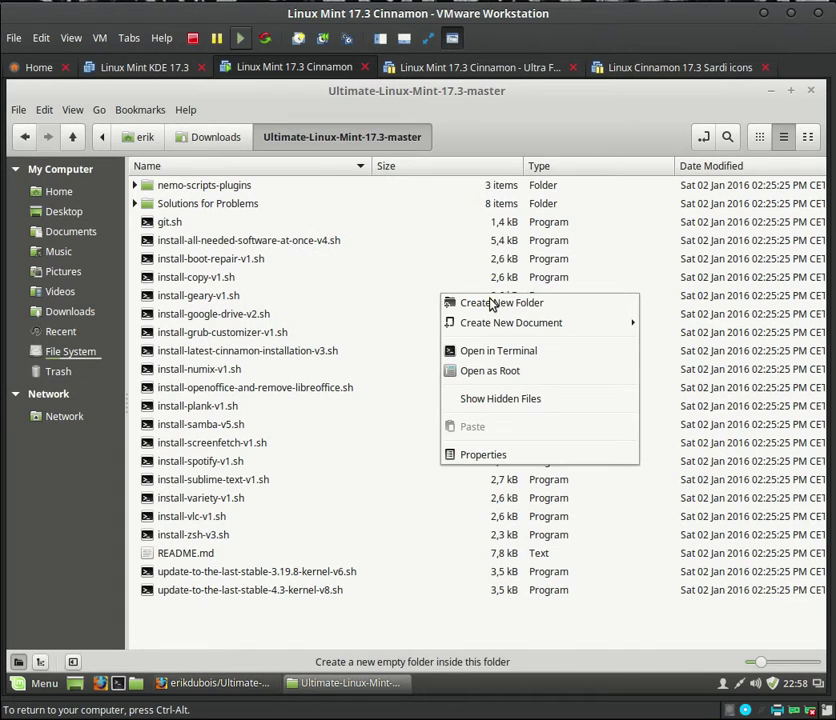
left_click(517, 356)
left_click_drag(418, 232, 426, 297)
- Run ./install-all-needed-software-at-once-v4.sh and enter the administrator password
type("./in")
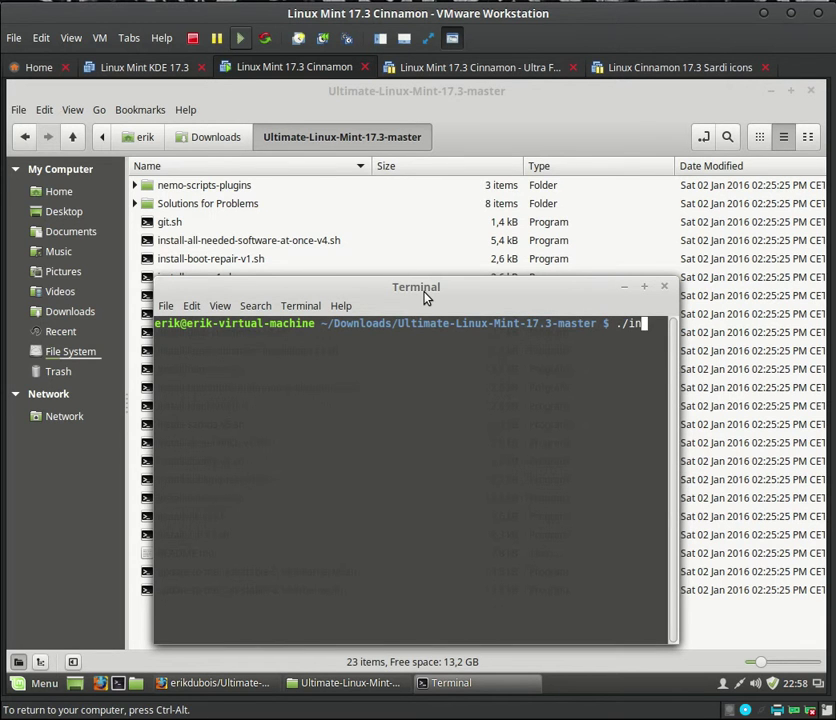
key("Tab")
type("a")
key("Tab")
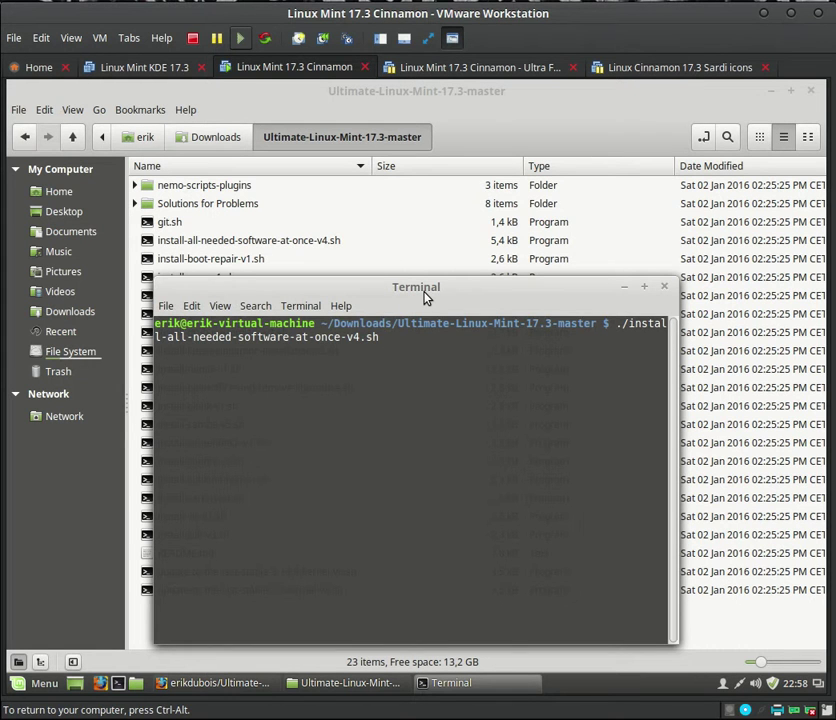
key("Return")
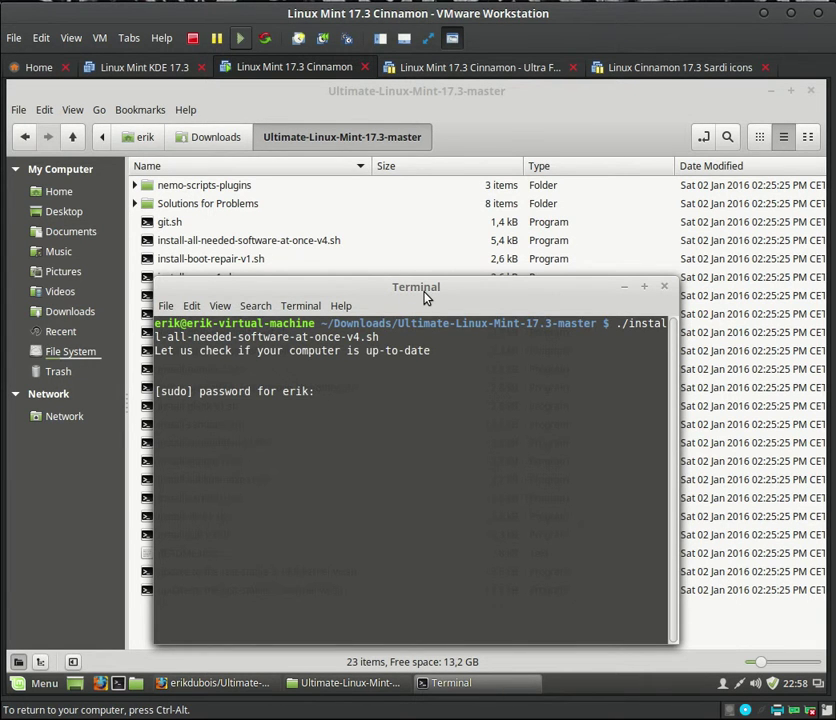
key("Return")
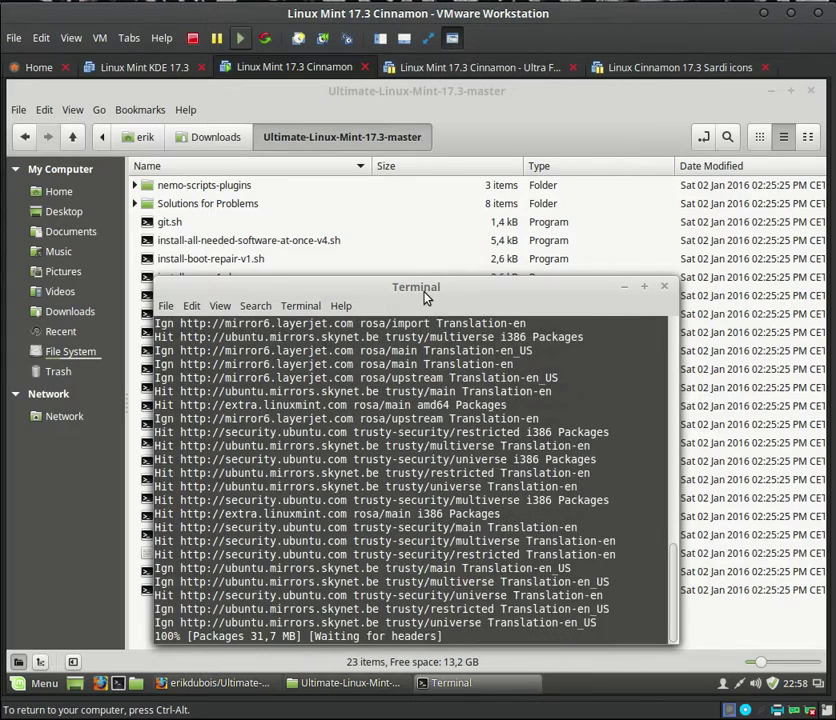
- Maximize the Terminal, then restore it and move it toward the left edge
left_click(645, 288)
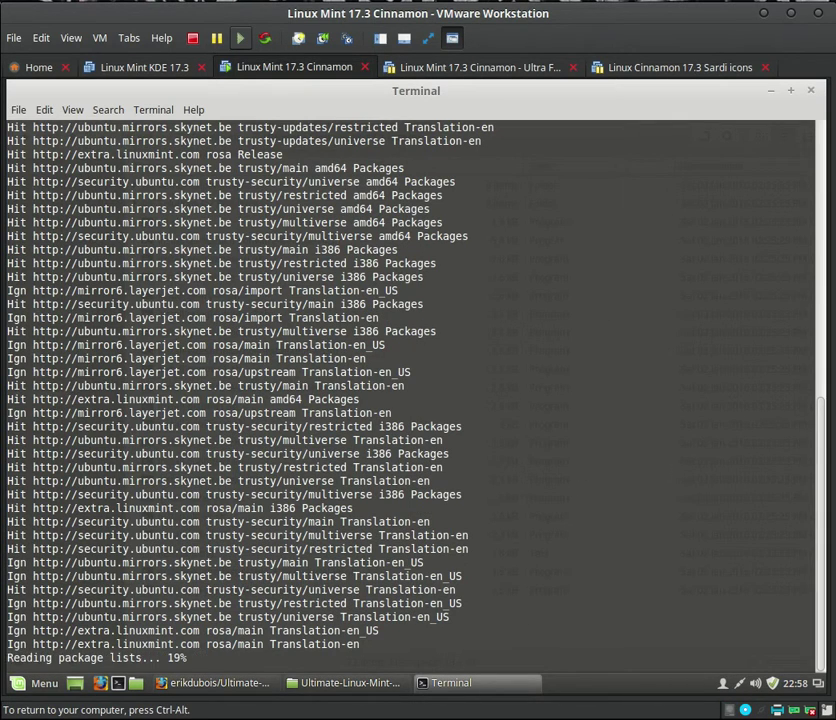
double_click(437, 100)
mouse_move(83, 158)
left_mouse_down()
mouse_move(6, 164)
mouse_move(106, 162)
mouse_move(90, 171)
left_mouse_up()
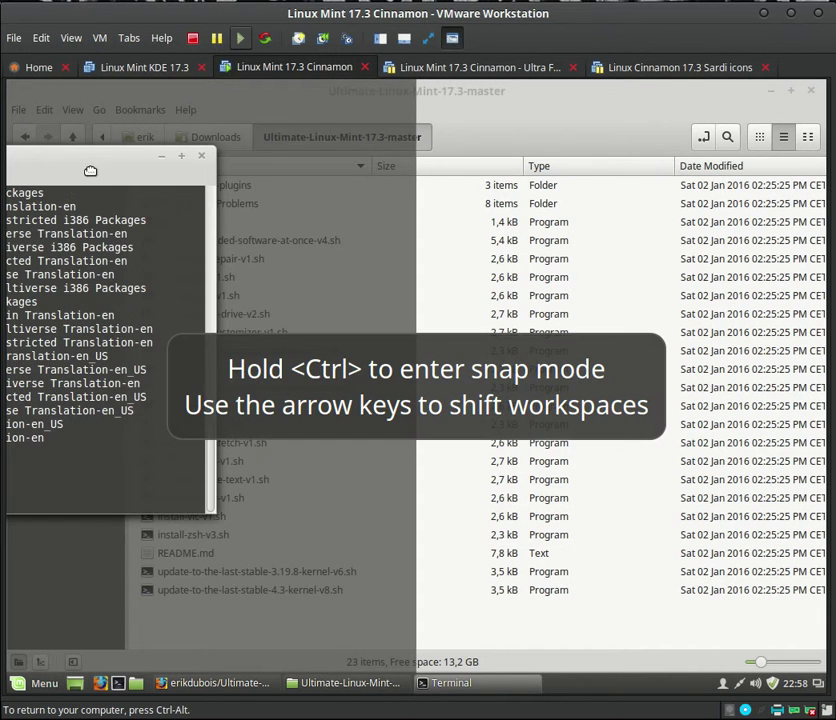
- Snap the Terminal to the left half, then raise Nemo with the install script selected
left_click(328, 187)
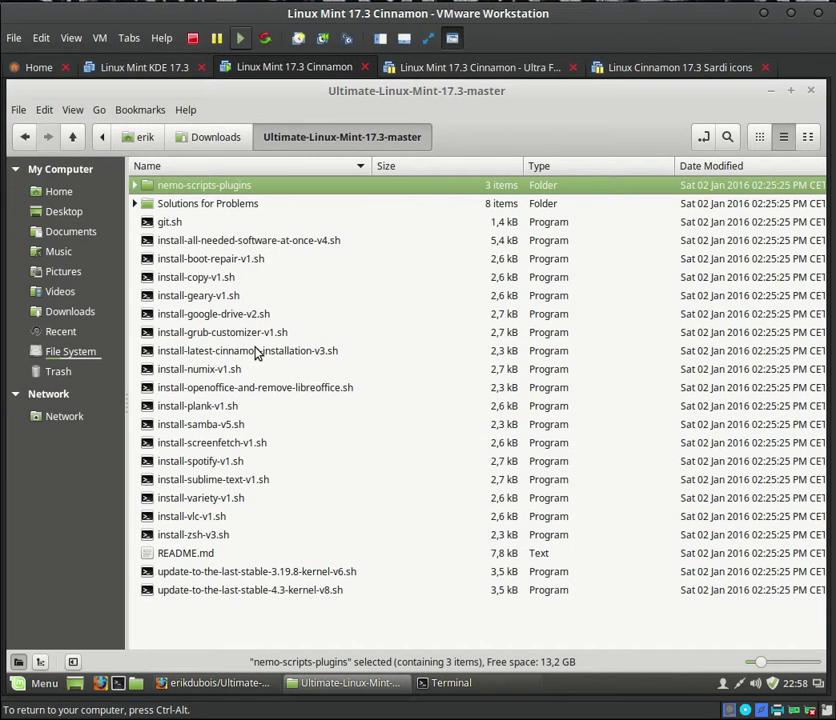
left_click(476, 690)
left_click_drag(216, 172, 5, 176)
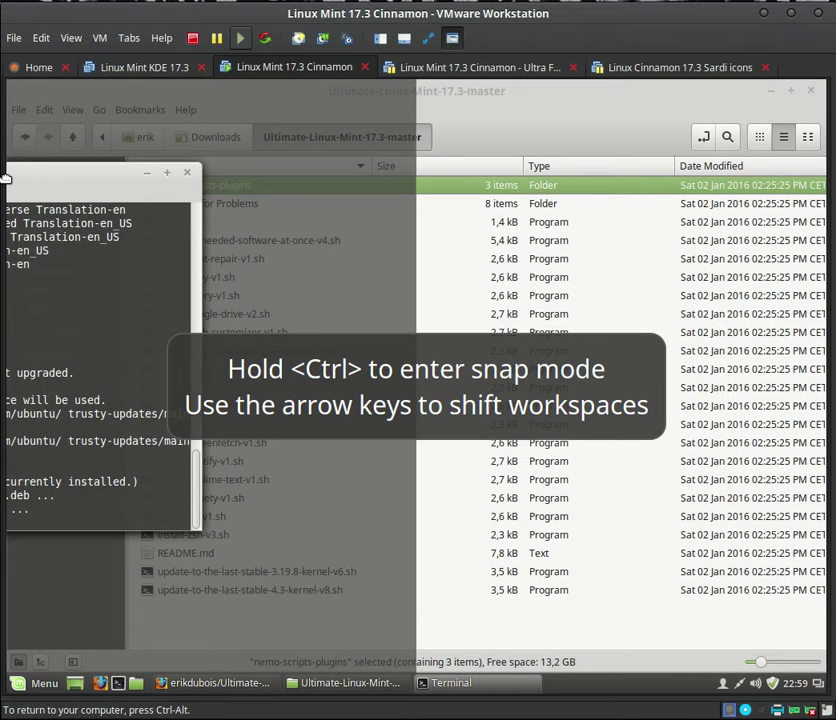
left_click_drag(5, 176, 17, 177)
left_click(563, 106)
left_click(250, 243)
- Open install-all-needed-software-at-once-v4.sh and choose Display to read it in the editor
right_click(255, 245)
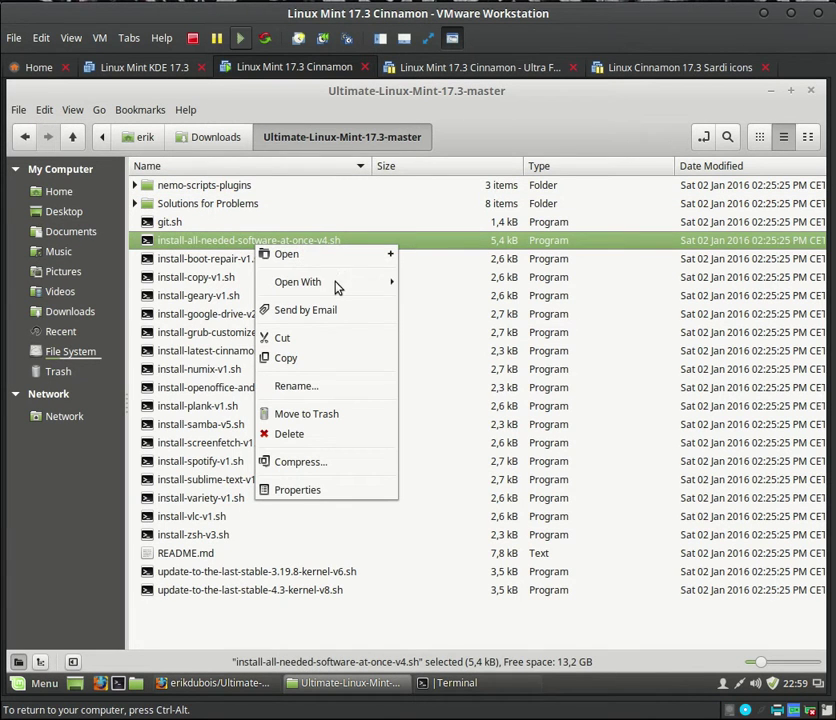
mouse_move(384, 286)
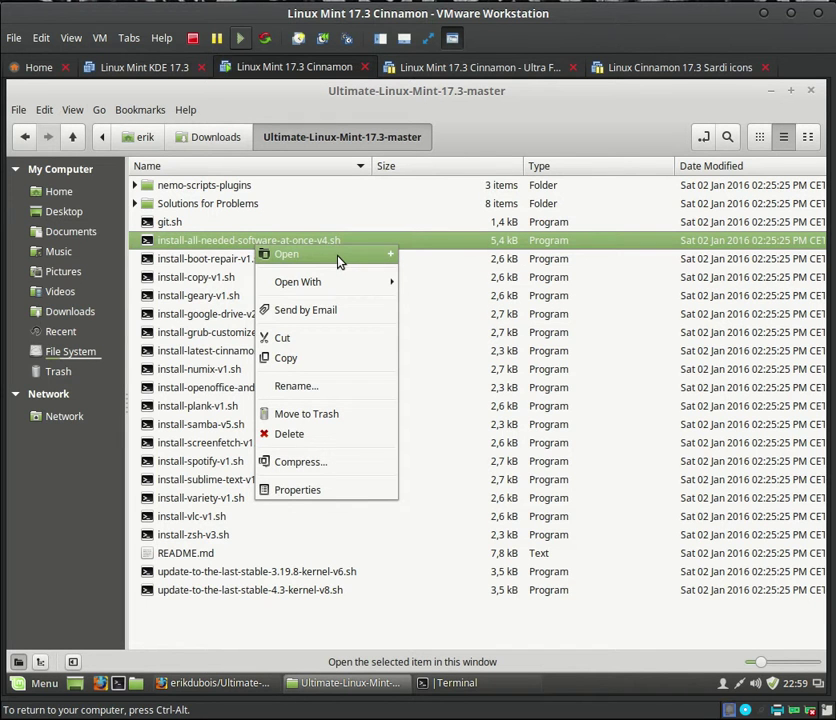
left_click(338, 258)
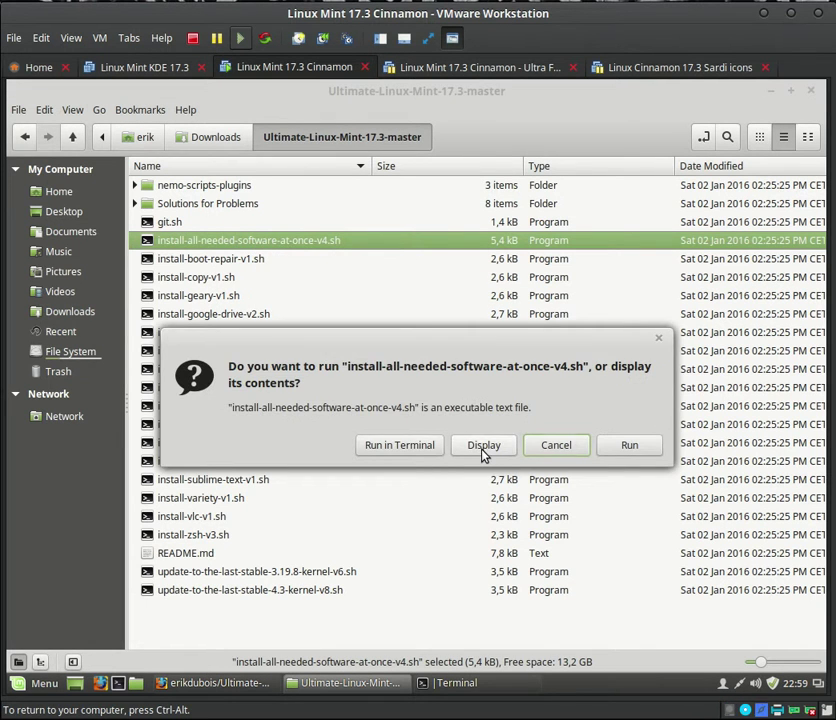
left_click(483, 446)
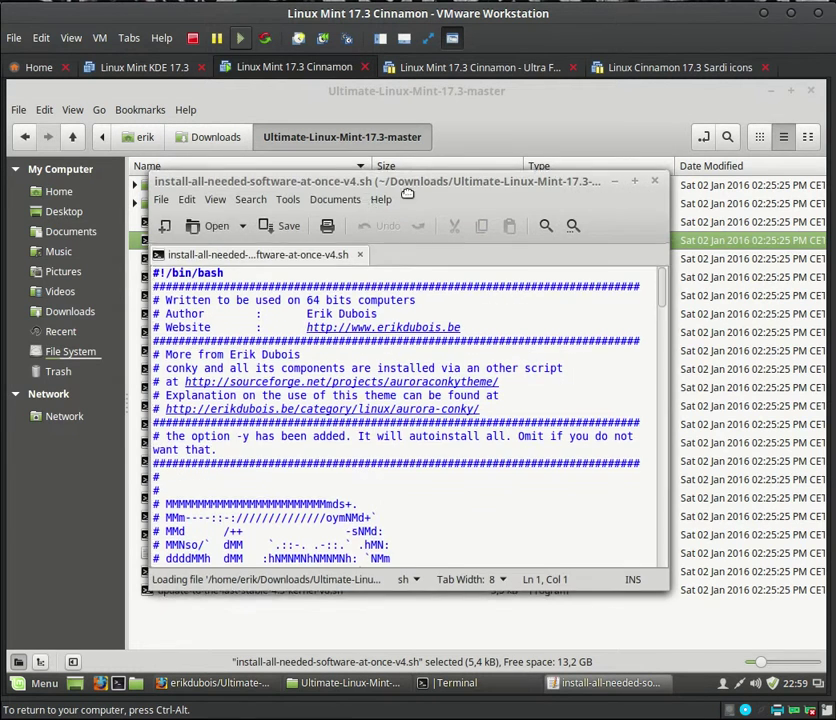
- Snap gedit to the right half with the running Terminal beside it
left_click_drag(407, 193, 603, 497)
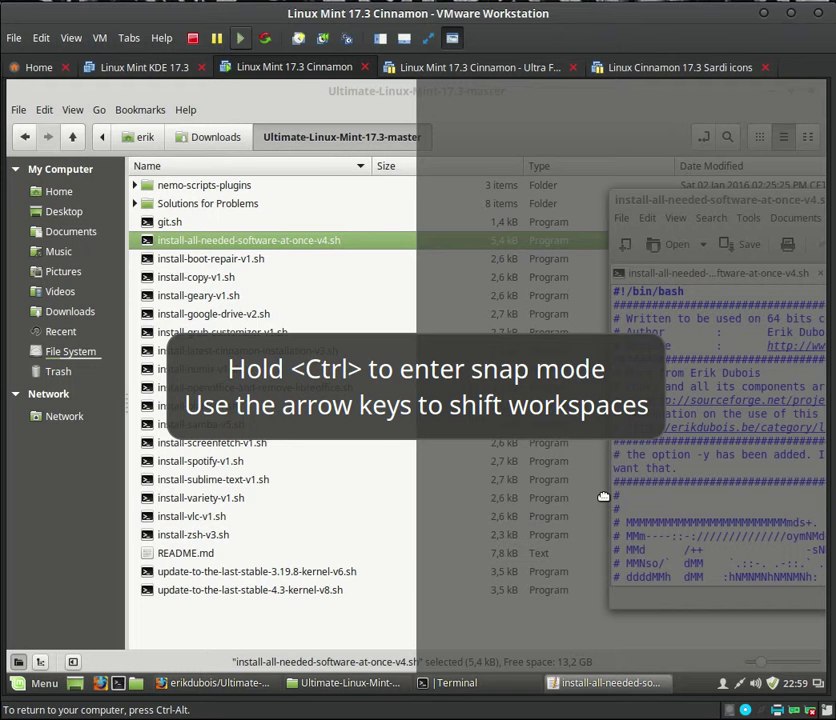
mouse_move(603, 497)
left_mouse_down()
mouse_move(731, 295)
mouse_move(692, 490)
mouse_move(828, 462)
mouse_move(824, 369)
left_mouse_up()
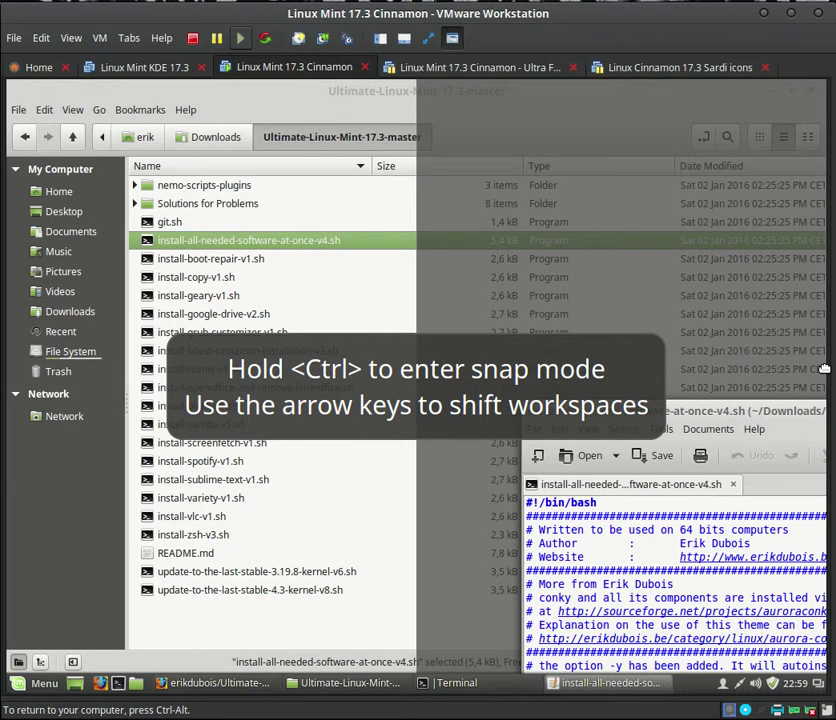
left_click_drag(824, 369, 824, 369)
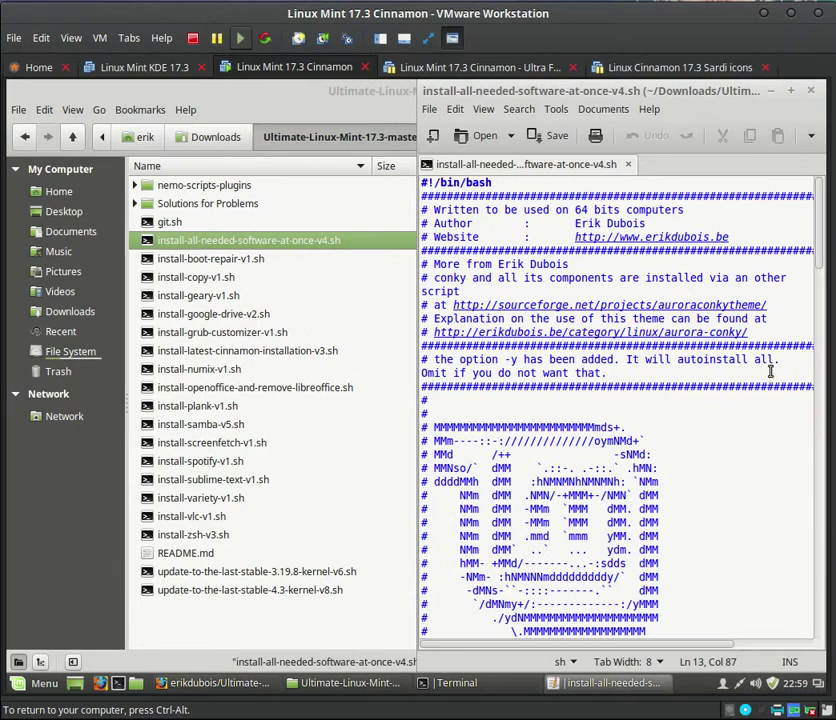
left_click(501, 687)
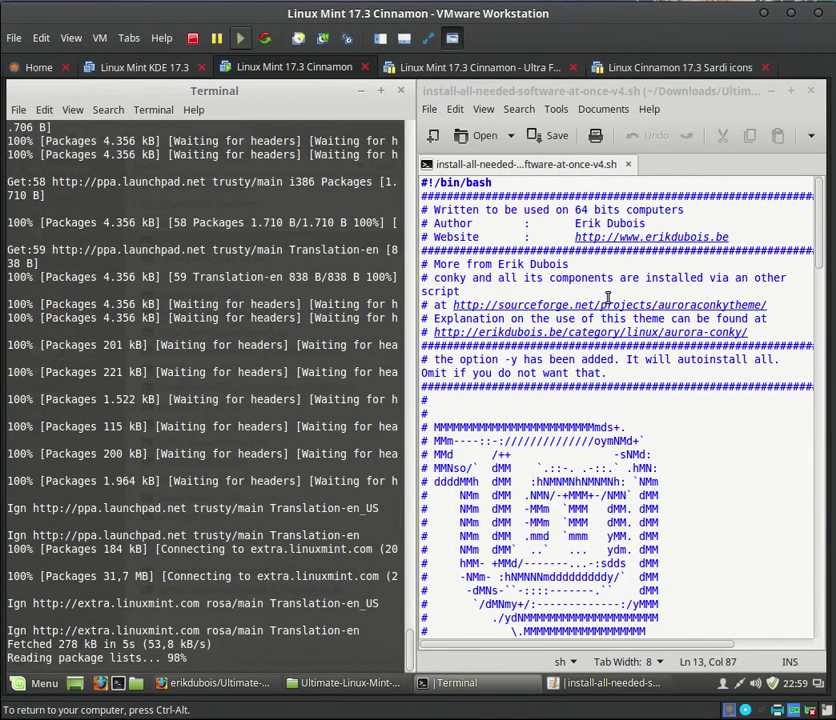
- Highlight the grub-customizer PPA and Spotify repository lines in the script
scroll(607, 297, "down", 10)
scroll(600, 330, "down", 5)
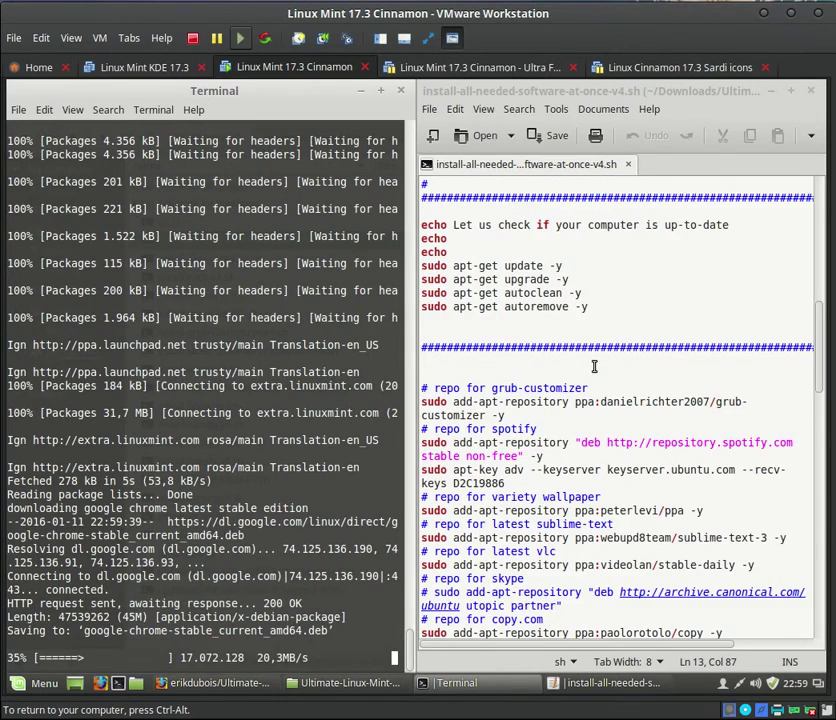
scroll(594, 367, "down", 5)
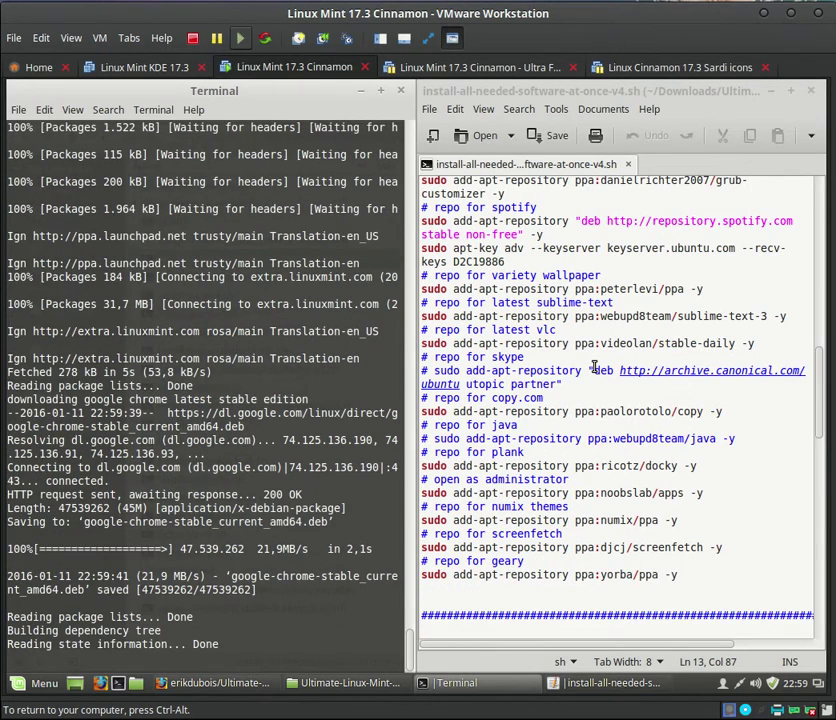
scroll(493, 348, "up", 4)
double_click(462, 332)
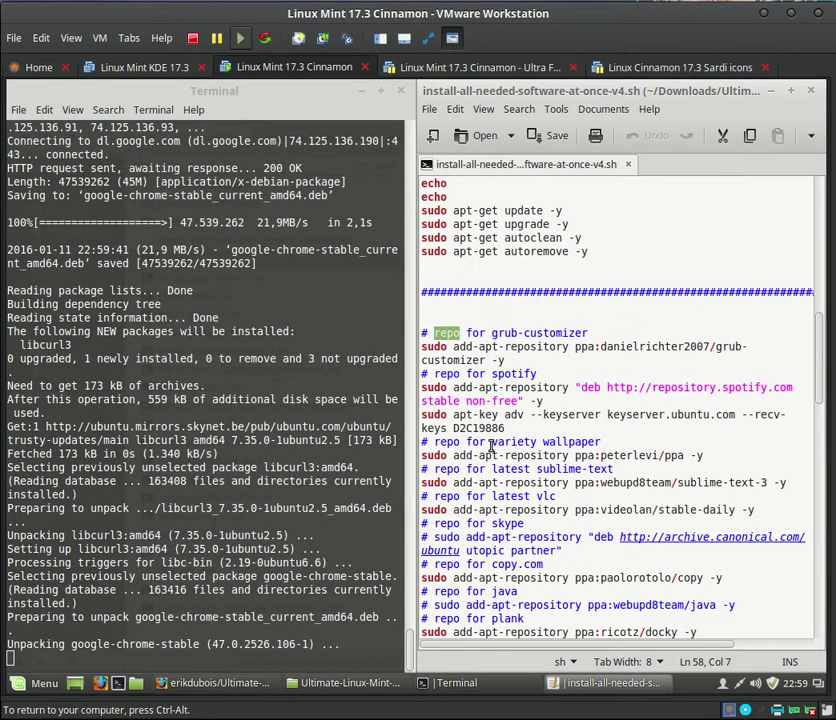
left_click_drag(574, 347, 742, 347)
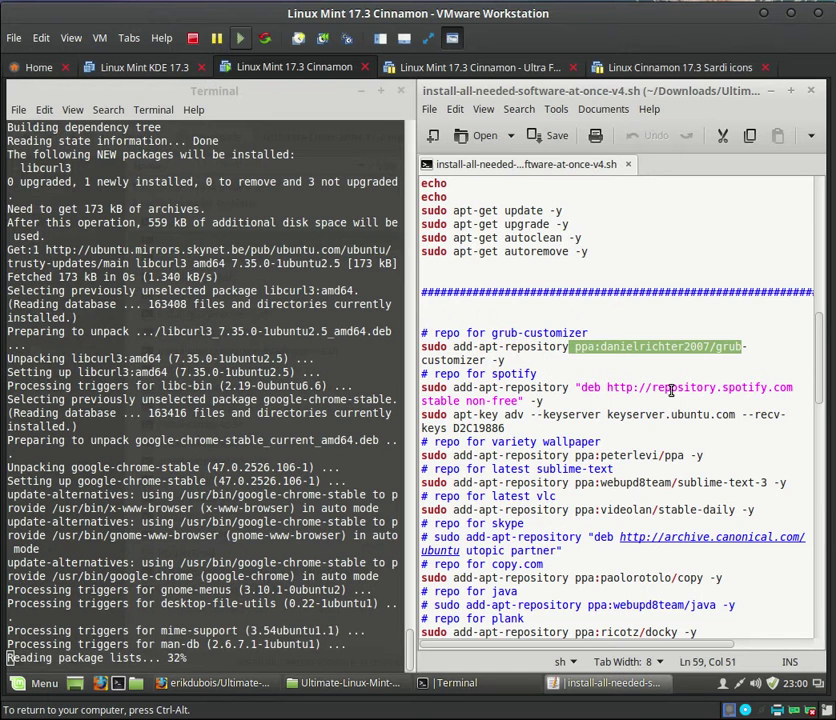
left_click_drag(671, 390, 773, 390)
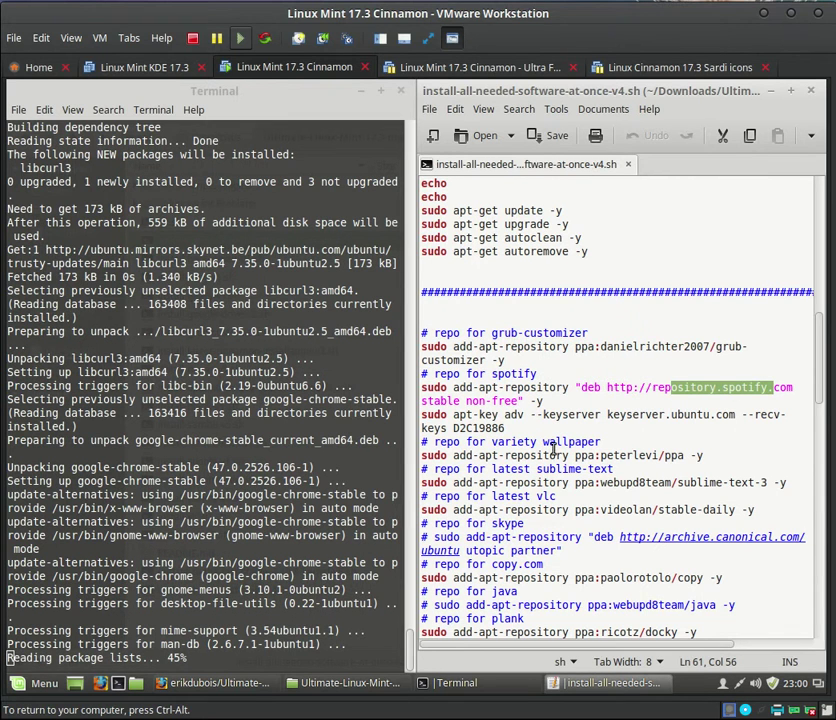
- Highlight the sublime-text, docky and numix/ppa repository lines
left_click_drag(560, 441, 614, 468)
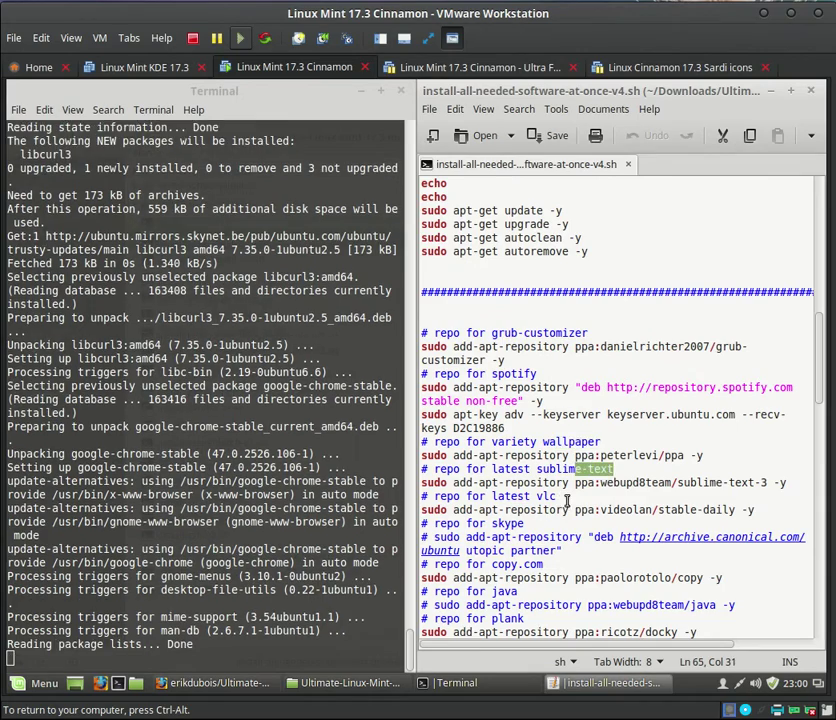
left_click_drag(546, 496, 558, 496)
scroll(580, 500, "down", 4)
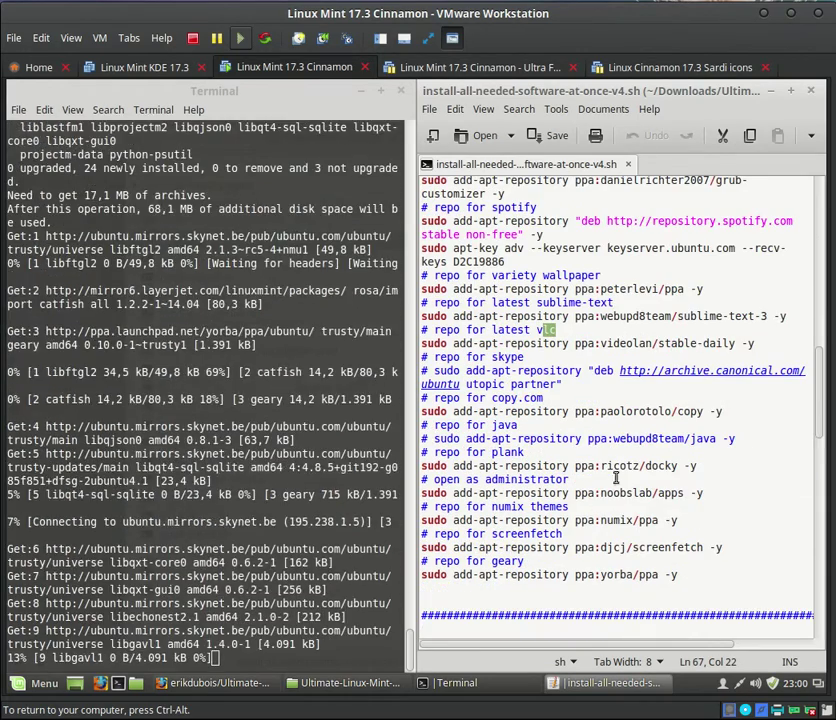
left_click_drag(644, 466, 700, 466)
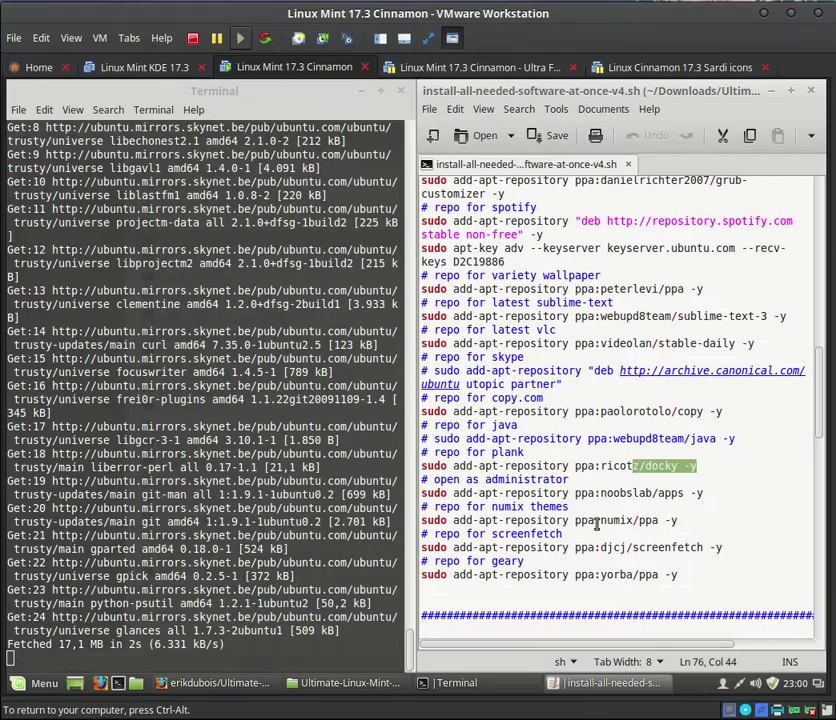
left_click_drag(601, 520, 682, 520)
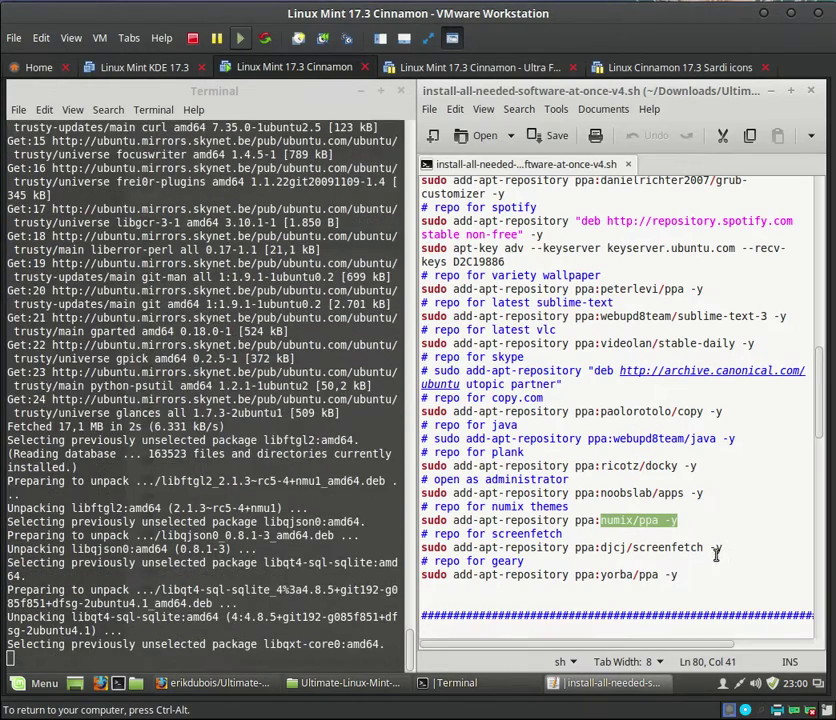
scroll(640, 575, "down", 15)
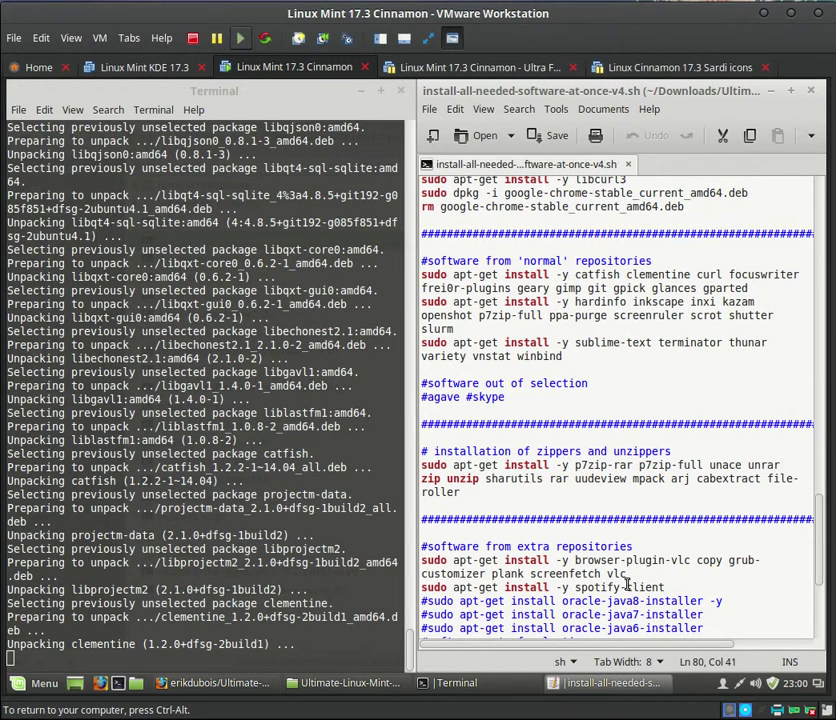
- Highlight the first packages and the 'normal' heading on the install section
scroll(628, 586, "up", 7)
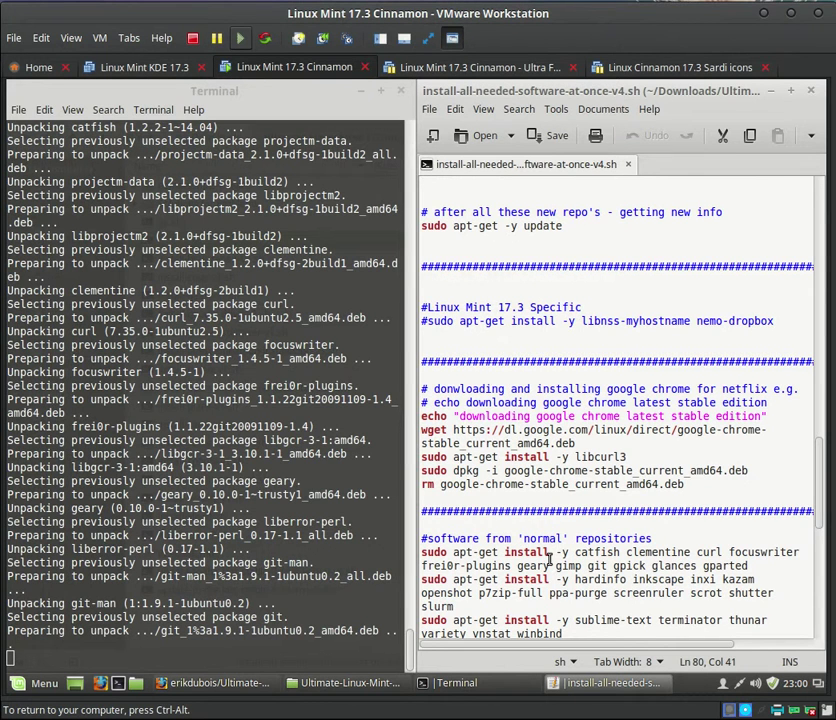
left_click_drag(575, 552, 639, 553)
left_click_drag(522, 538, 563, 538)
scroll(571, 582, "down", 5)
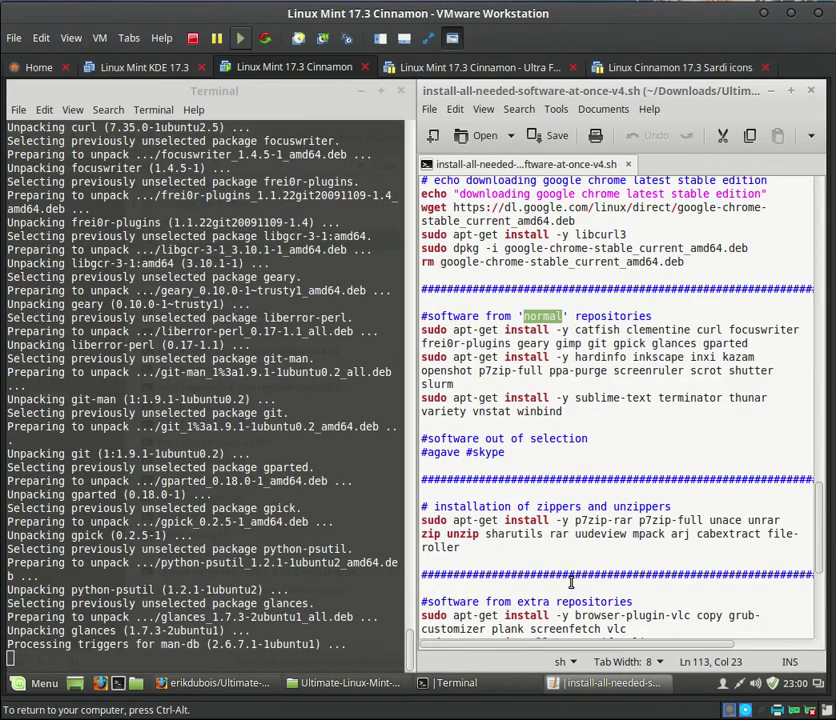
scroll(571, 582, "down", 1)
scroll(571, 582, "up", 1)
scroll(571, 582, "down", 2)
scroll(571, 582, "up", 2)
scroll(594, 556, "down", 6)
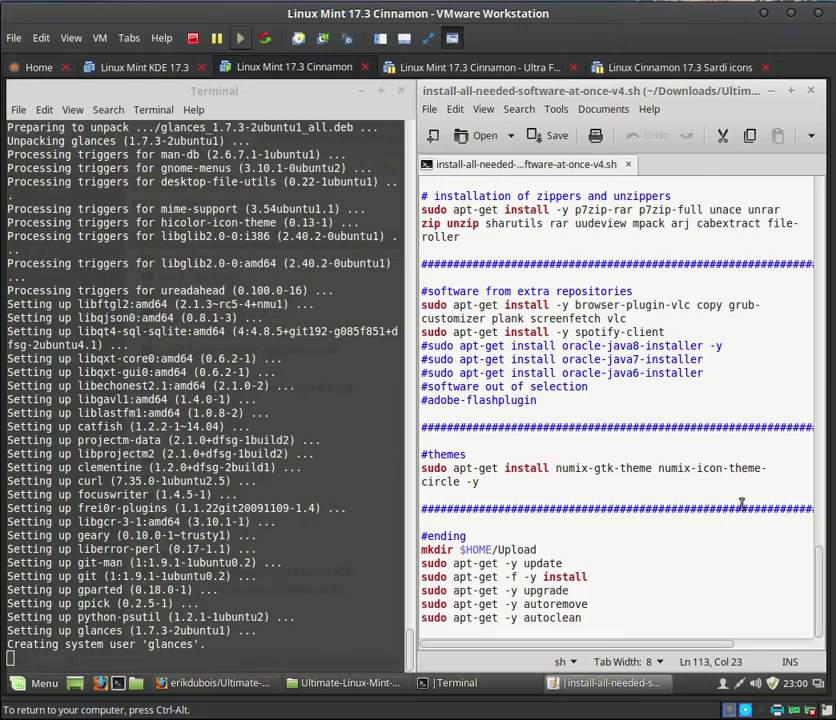
- Highlight the numix theme packages and the -y flag, then jump to the script's top
left_click_drag(560, 468, 748, 468)
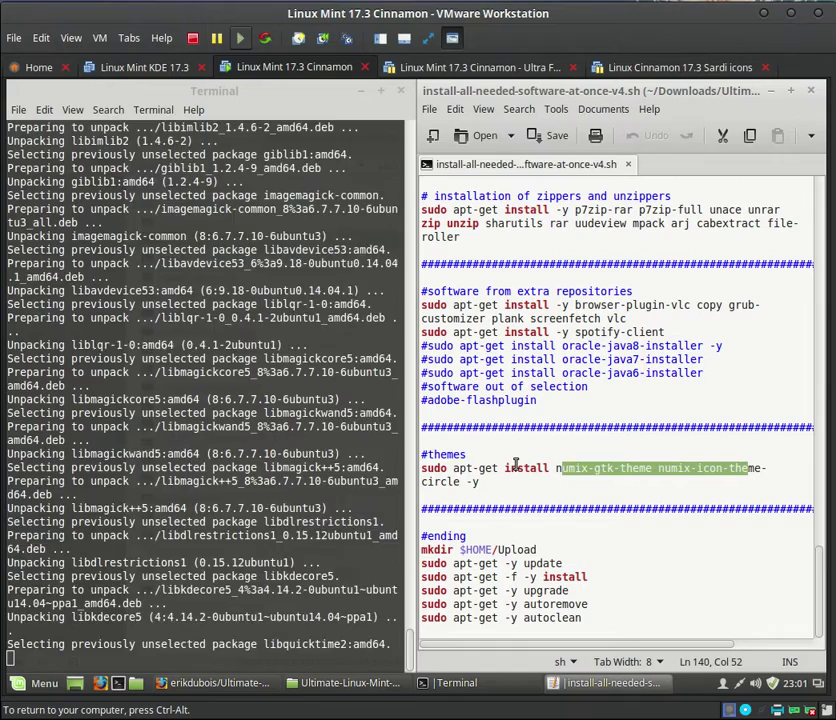
left_click(481, 470)
left_click_drag(421, 455, 528, 481)
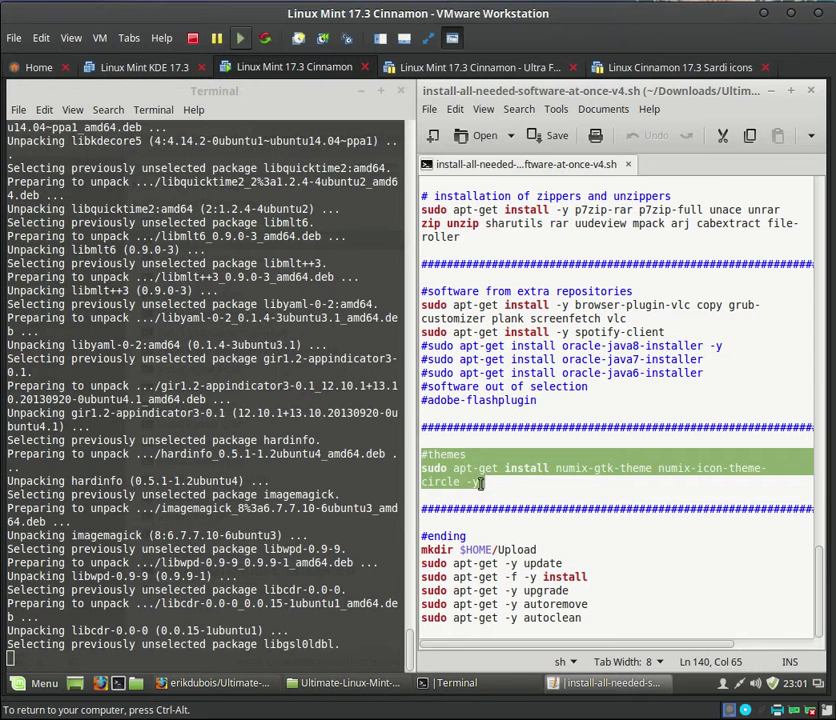
left_click(467, 483)
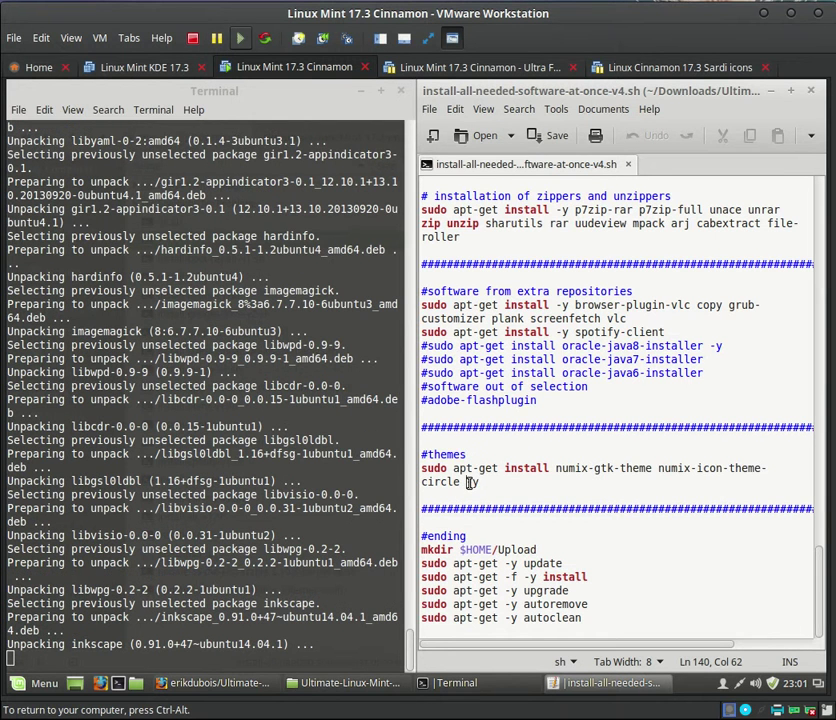
left_click_drag(468, 483, 481, 483)
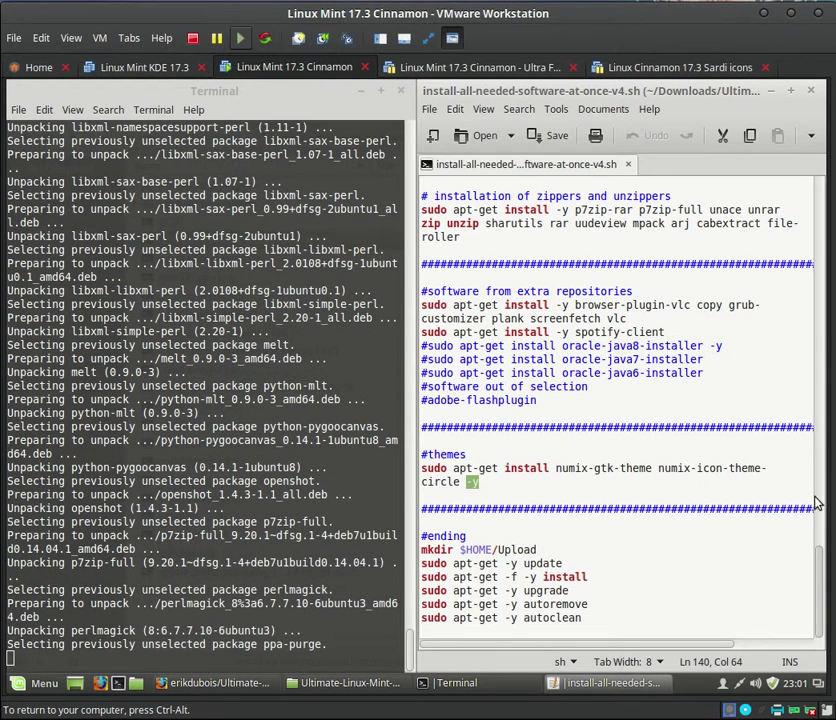
left_click(818, 204)
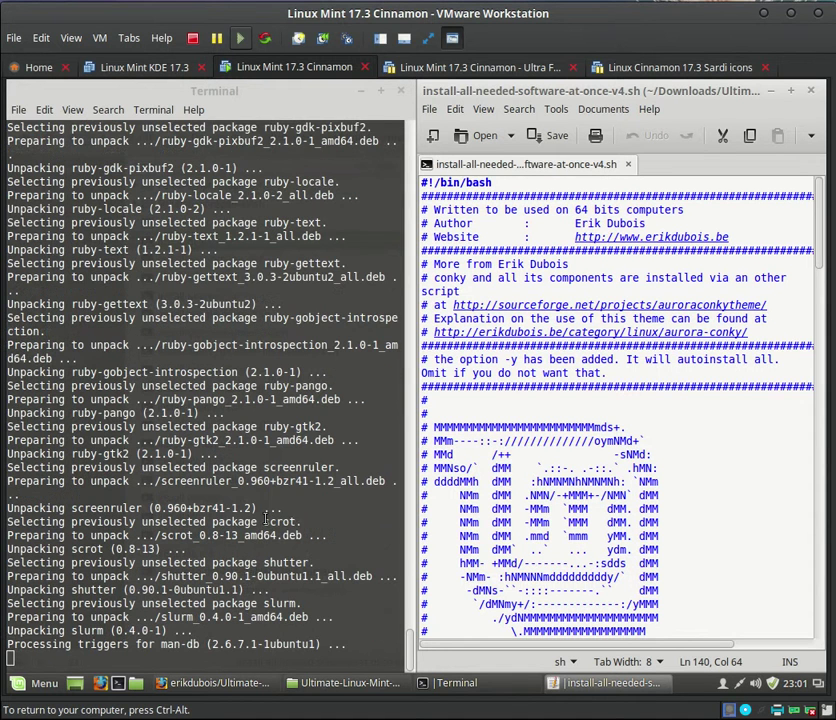
- Mark scrot in the output, then scrot, kazam, shutter, thunar, unace and screenfetch in the script
left_click_drag(264, 521, 301, 520)
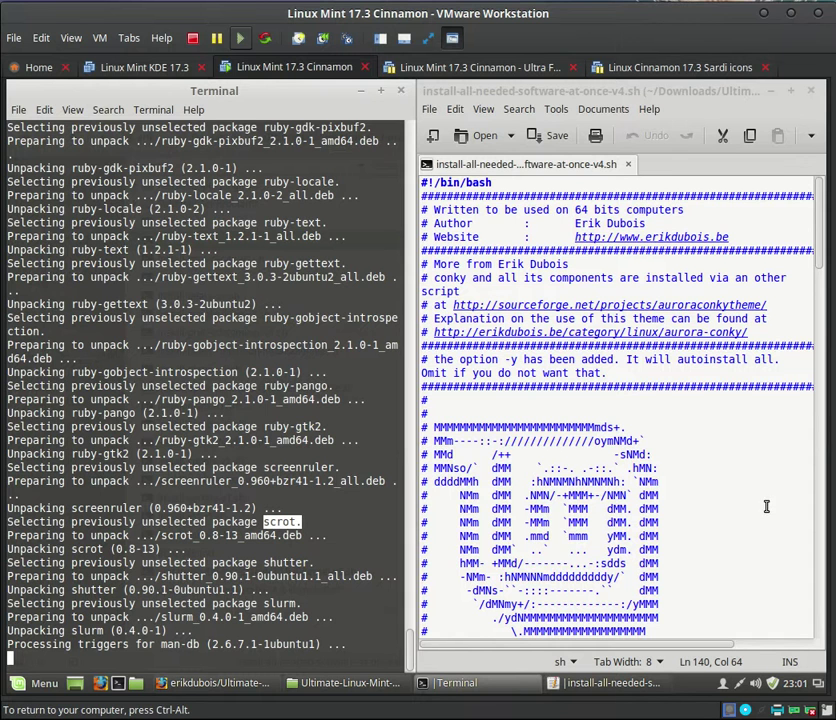
left_click(816, 420)
scroll(818, 428, "up", 5)
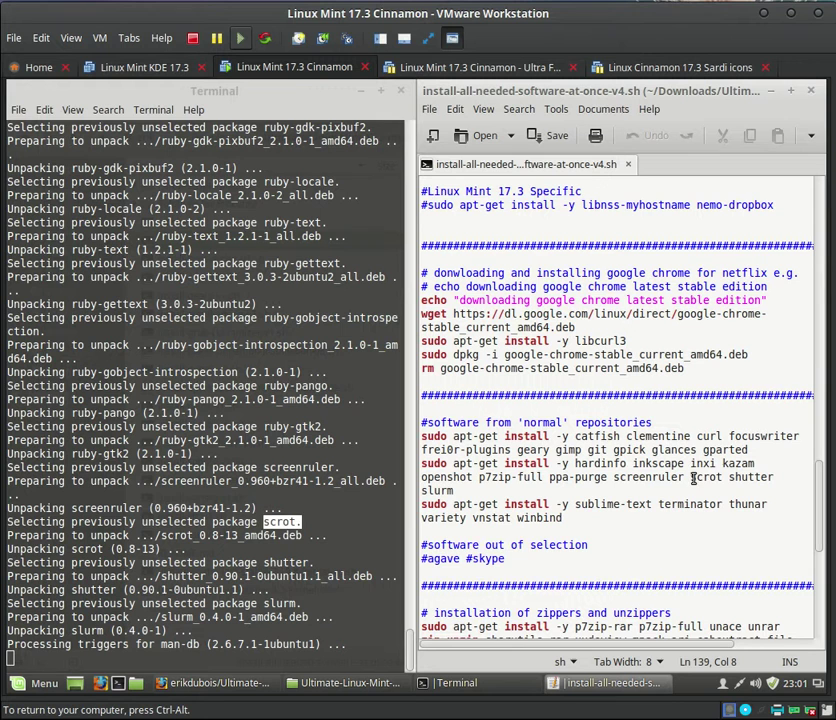
left_click_drag(690, 477, 730, 477)
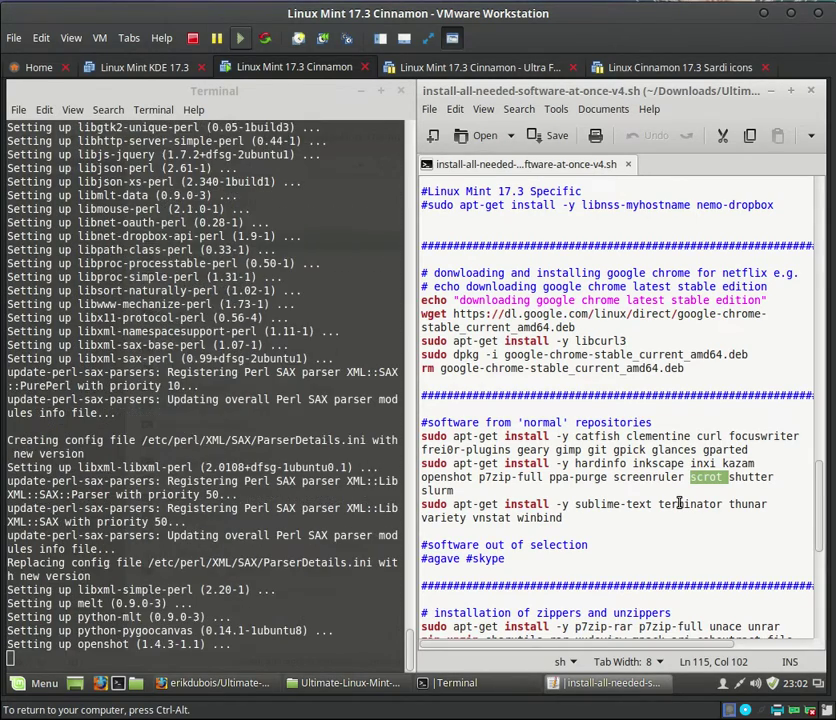
left_click_drag(722, 463, 752, 463)
left_click_drag(689, 478, 756, 480)
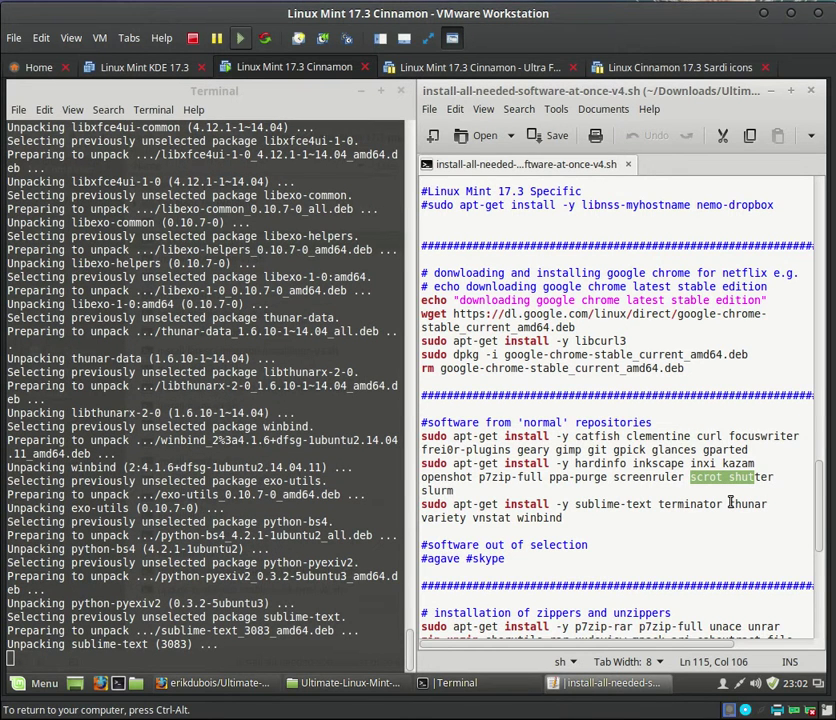
double_click(731, 503)
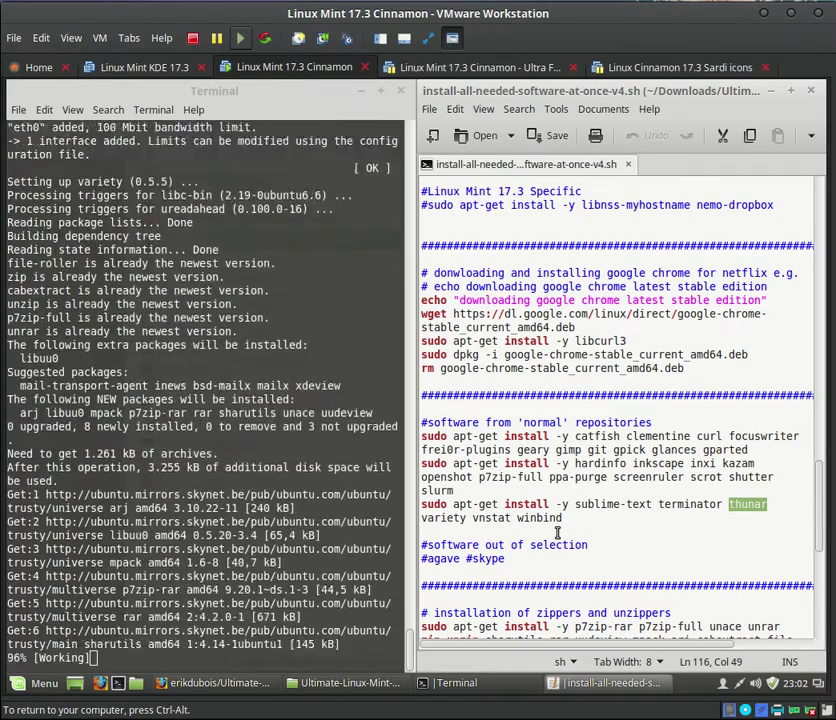
scroll(557, 533, "down", 5)
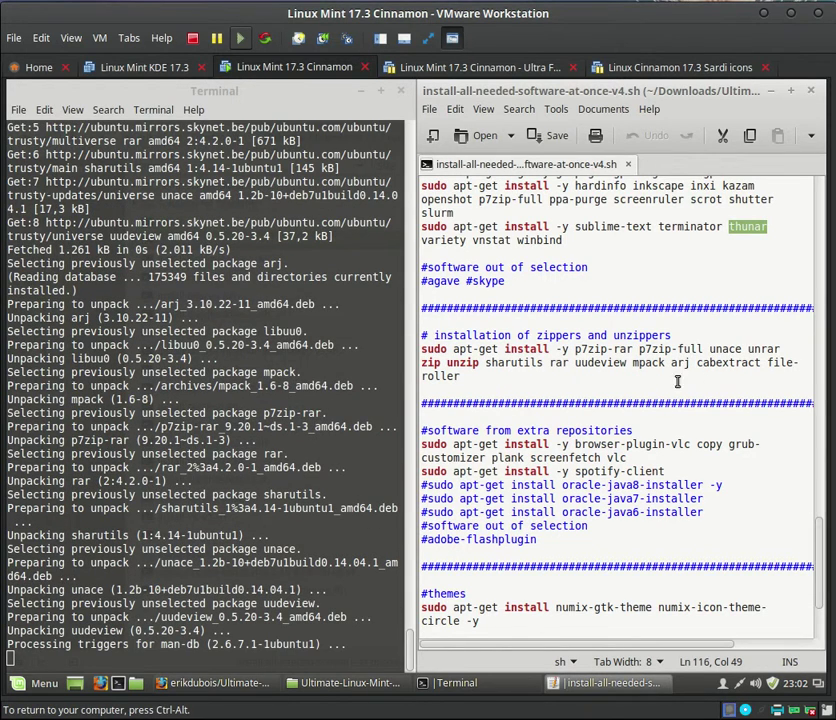
left_click_drag(709, 349, 749, 349)
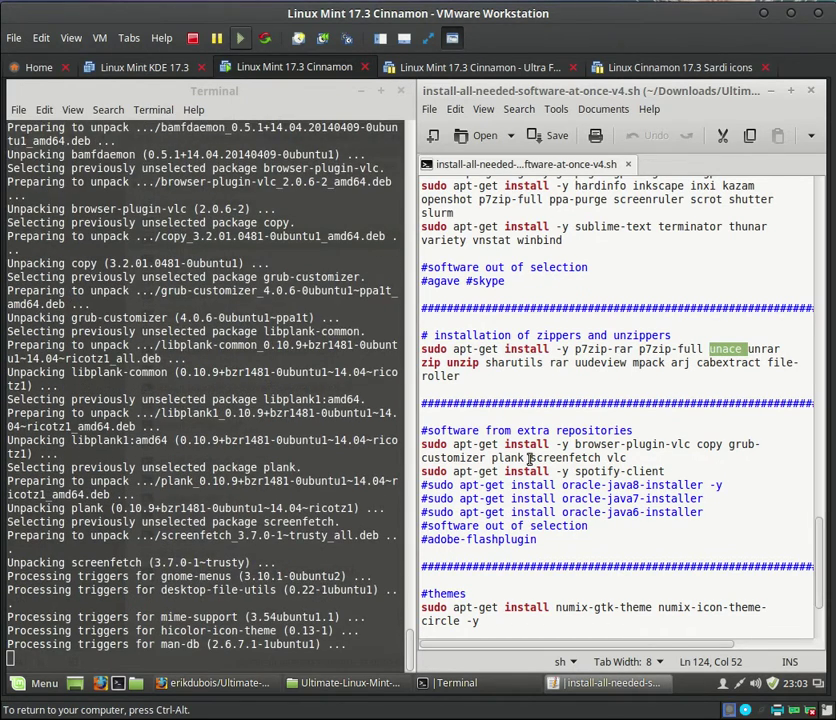
left_click_drag(529, 458, 598, 459)
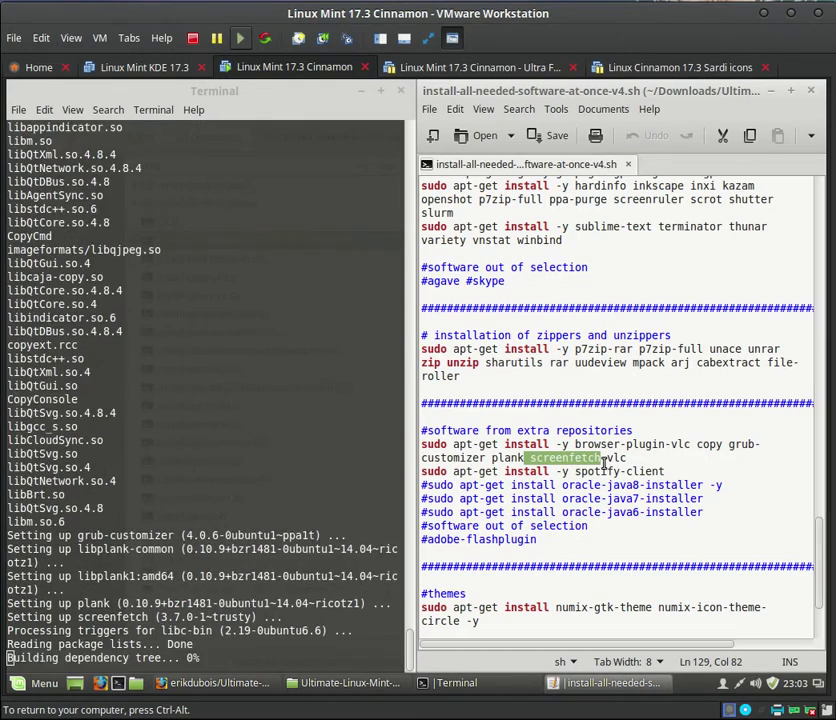
key("ctrl+alt")
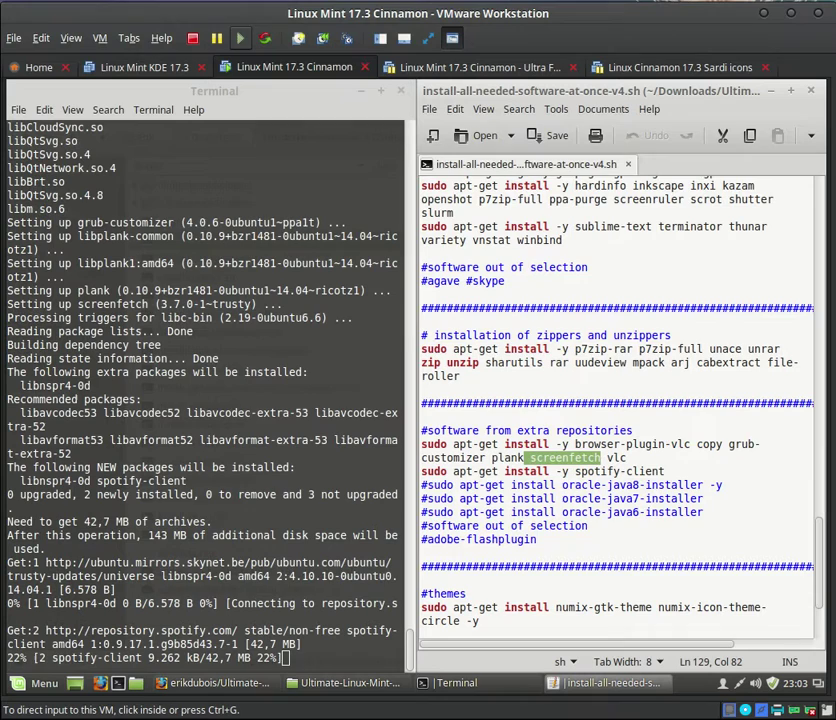
key("ctrl+alt+t")
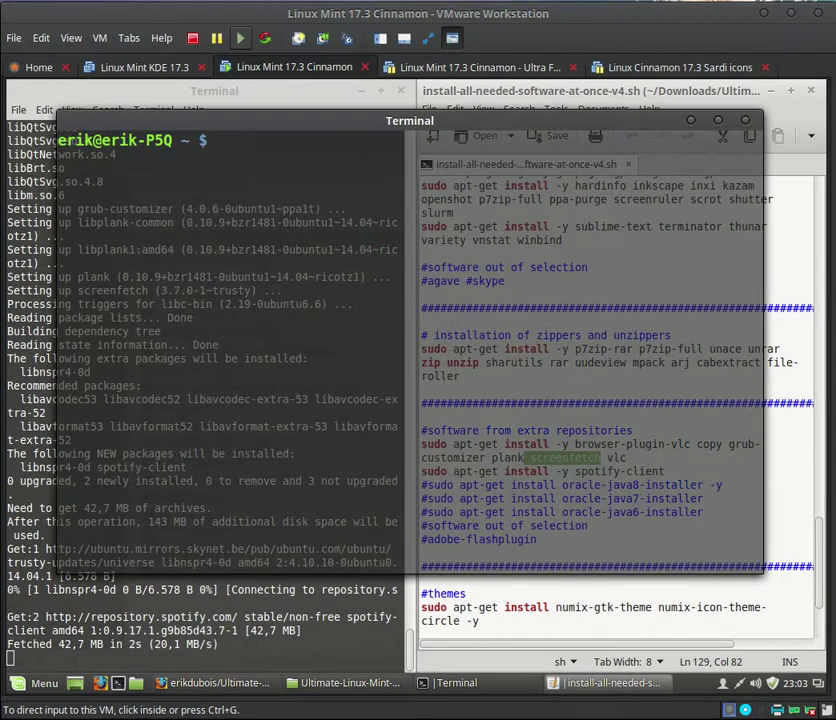
type("sc")
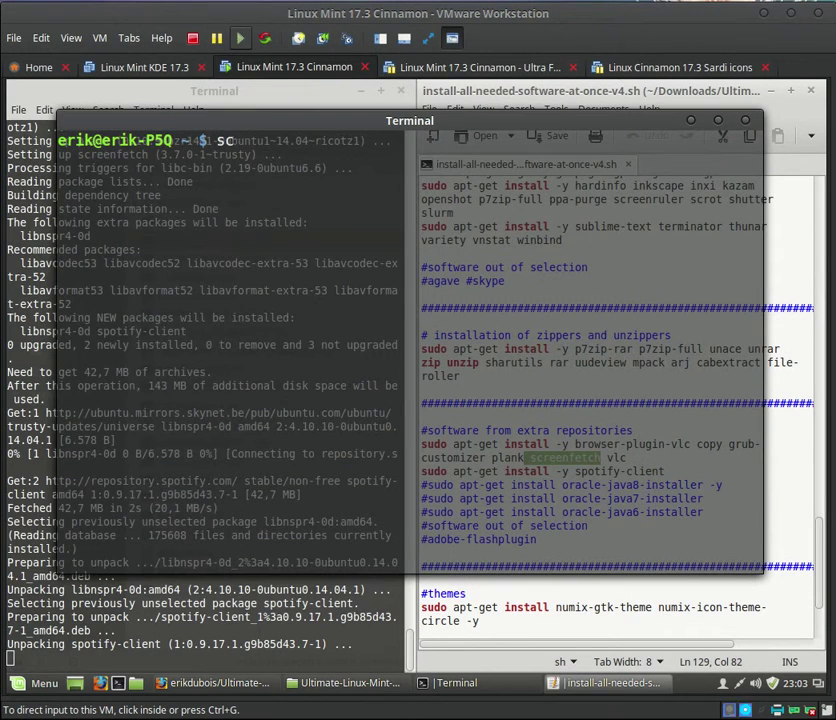
type("reenfe")
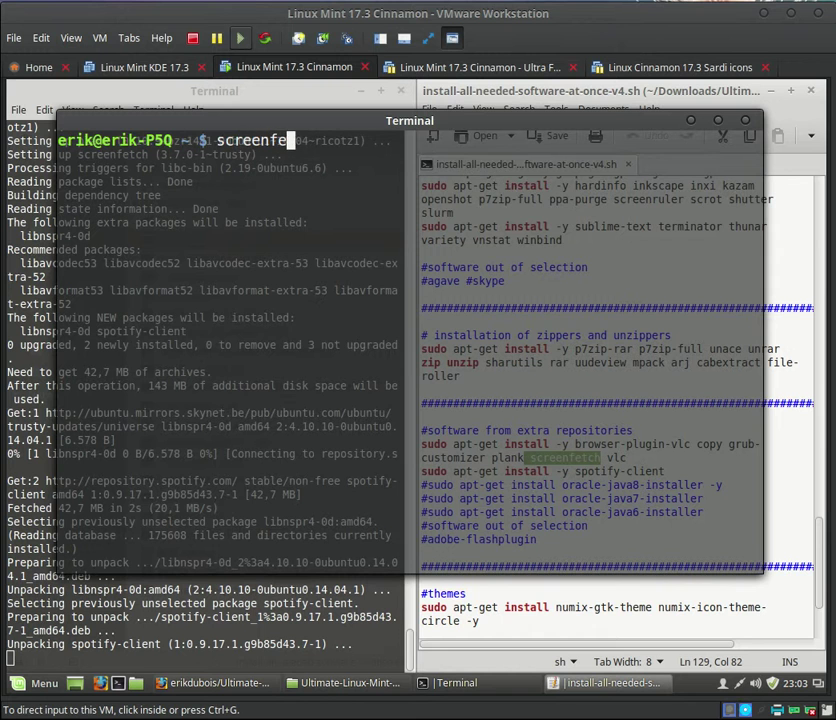
type("tch")
key("Return")
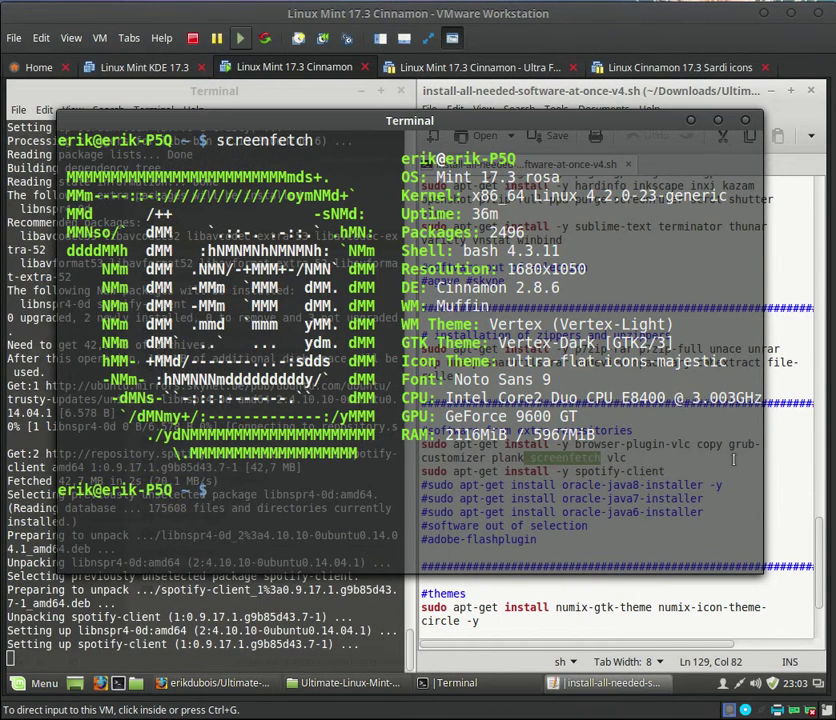
left_click(745, 120)
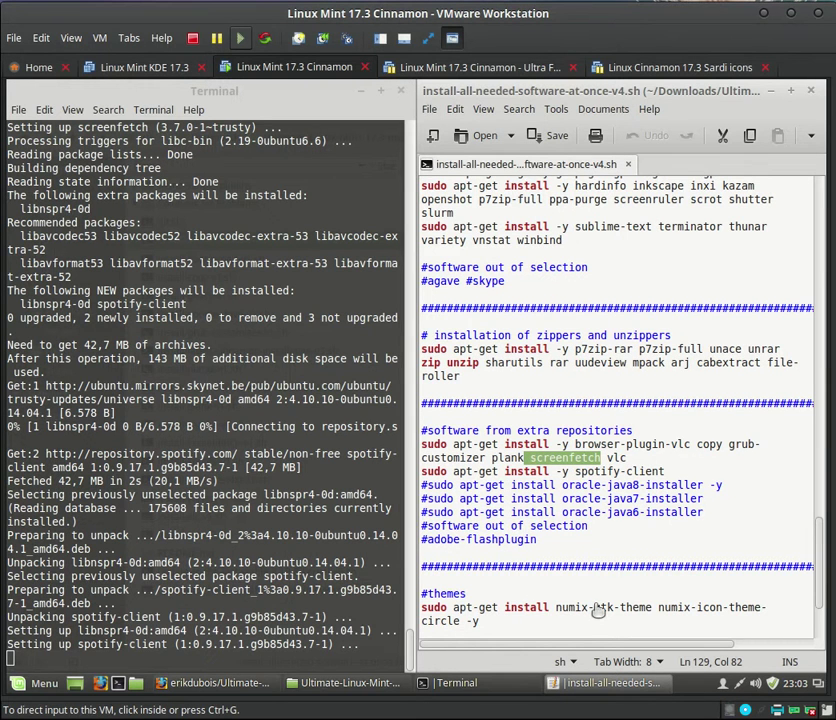
- Highlight spotify-client, the numix theme packages and the final update and cleanup commands
left_click(607, 472)
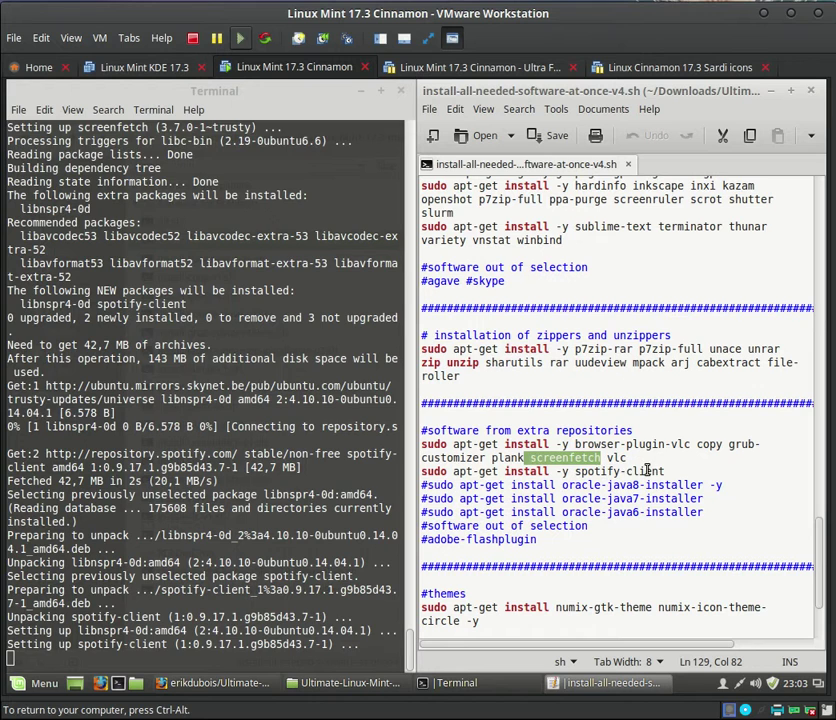
left_click_drag(664, 471, 569, 471)
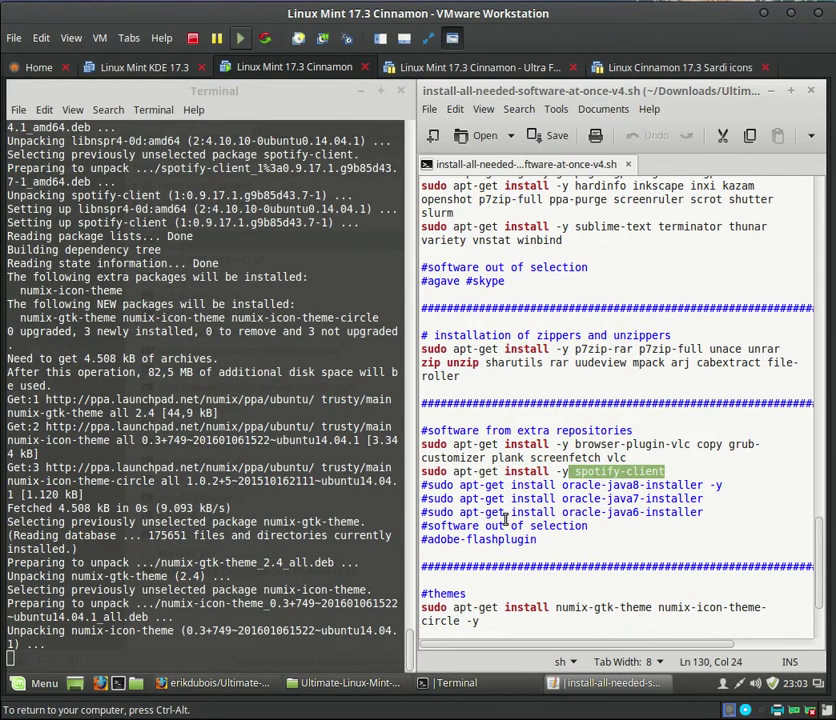
scroll(550, 600, "down", 3)
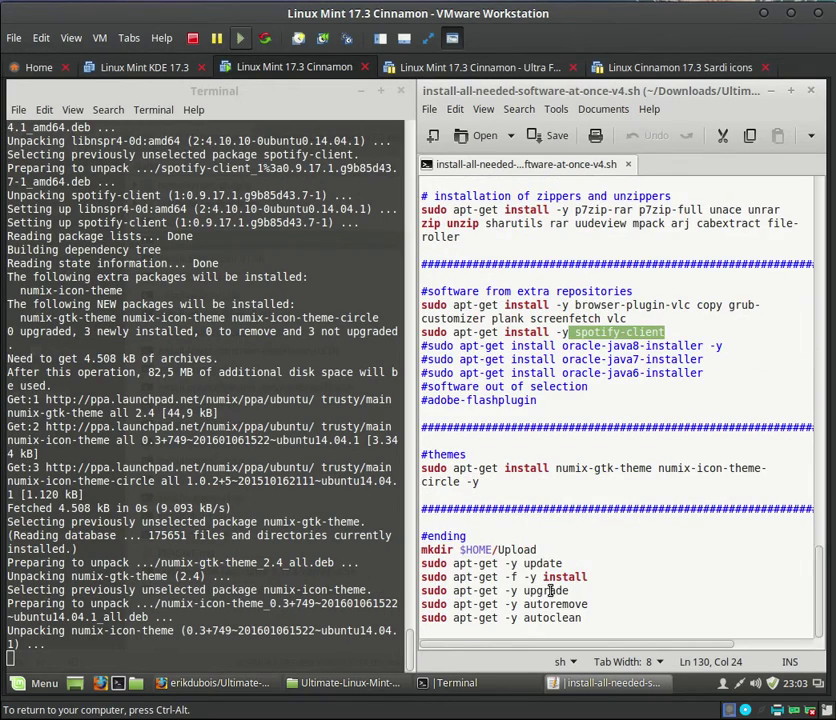
scroll(560, 472, "up", 10)
scroll(560, 472, "down", 10)
left_click_drag(557, 469, 696, 468)
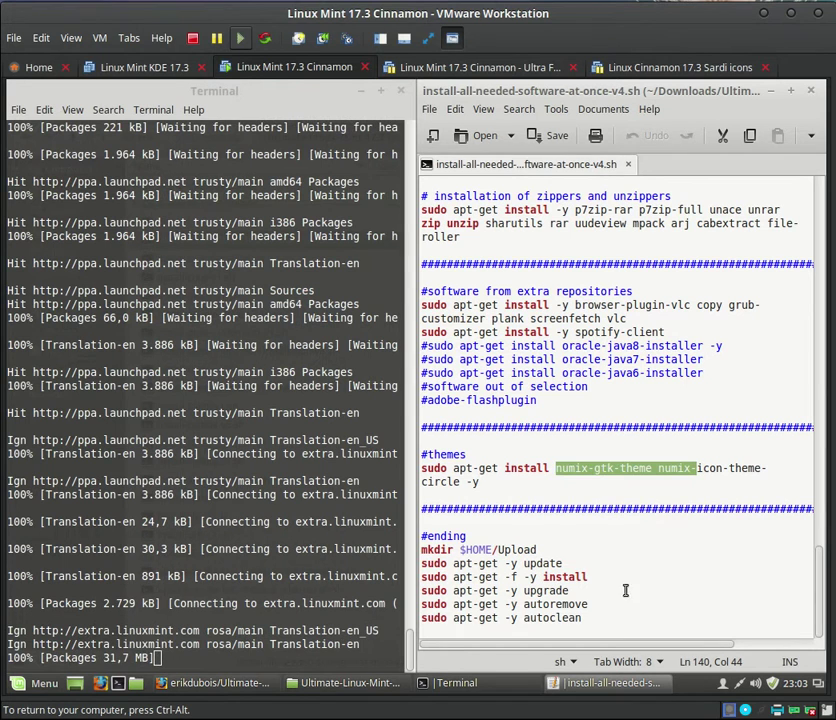
left_click_drag(625, 620, 412, 550)
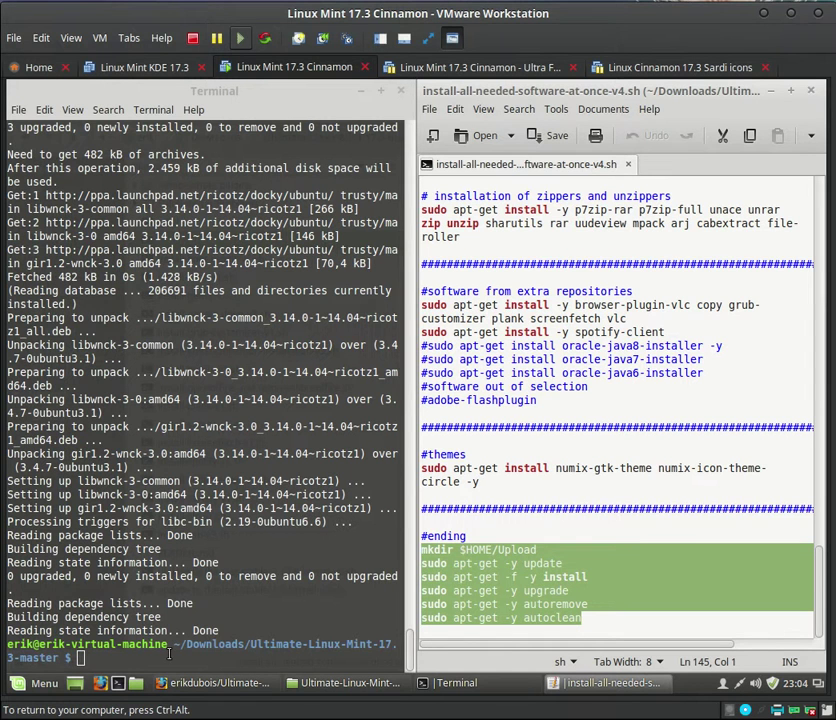
- Clear the script selection, then minimize the Terminal and gedit windows to reveal the Nemo folder
left_click(644, 614)
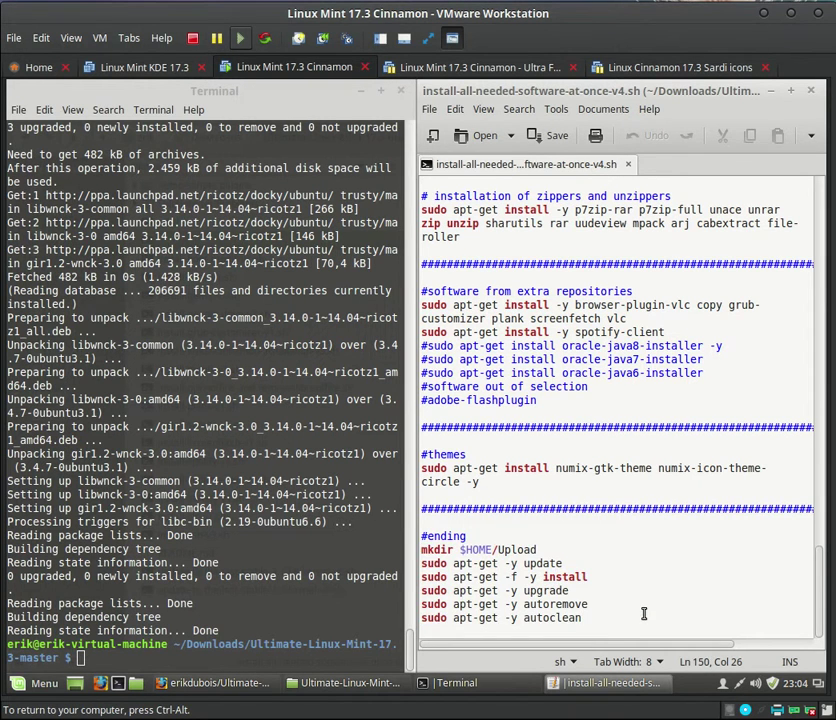
left_click(380, 90)
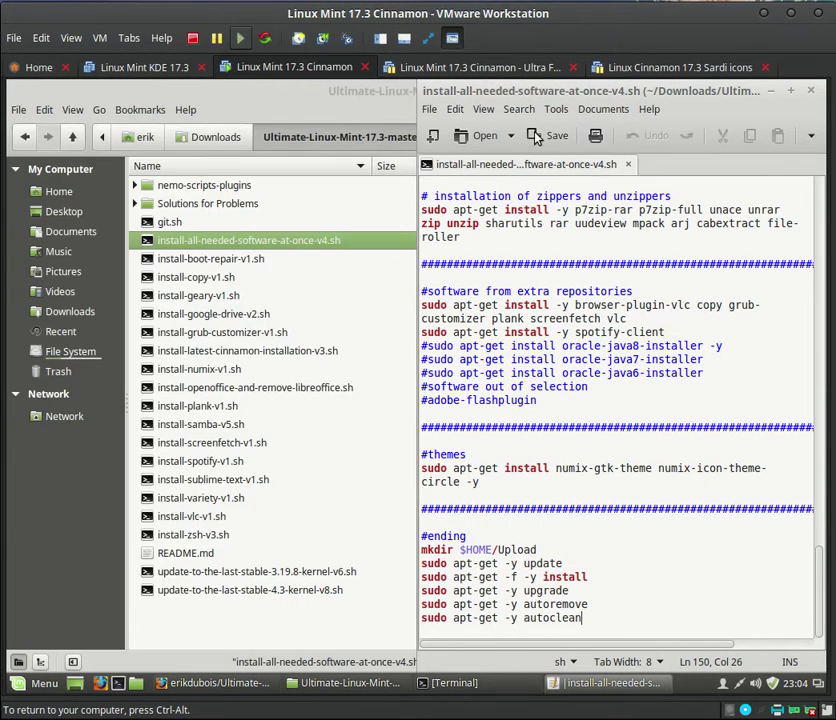
left_click(771, 92)
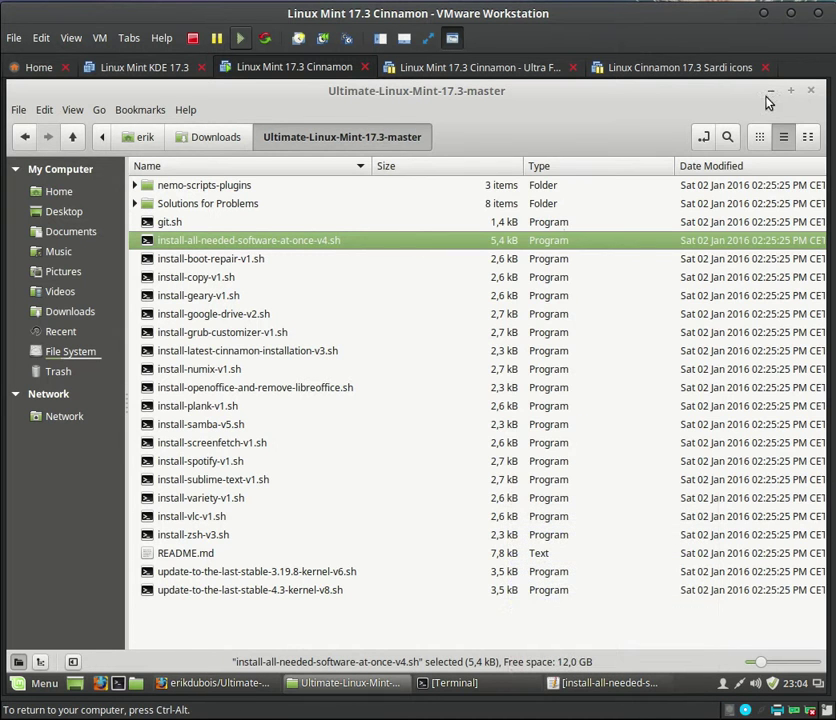